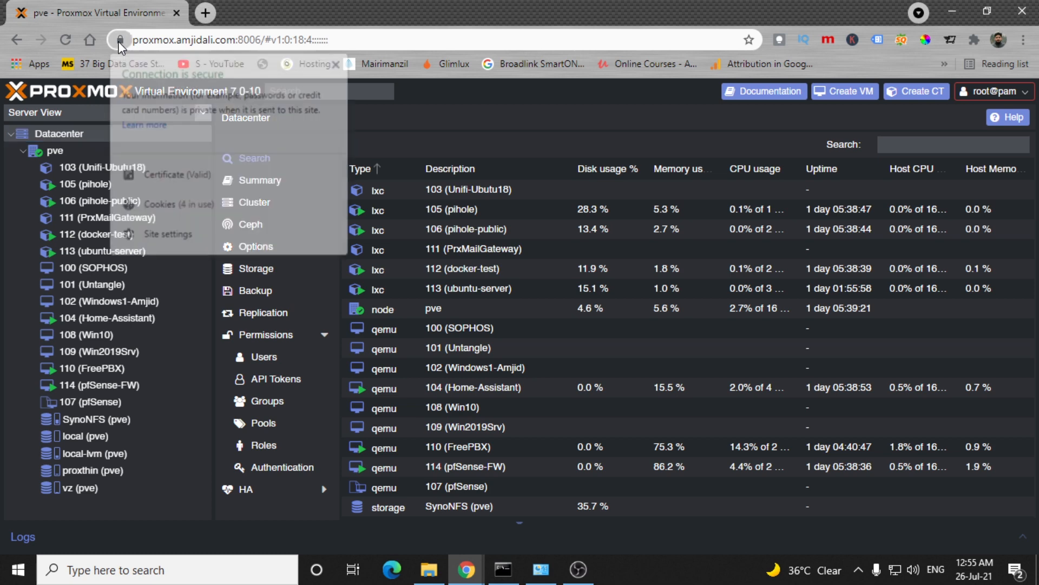
Review the datacenter's Summary, Cluster, Ceph and Options pages
{"action": "left_click", "coordinate": [163, 39]}
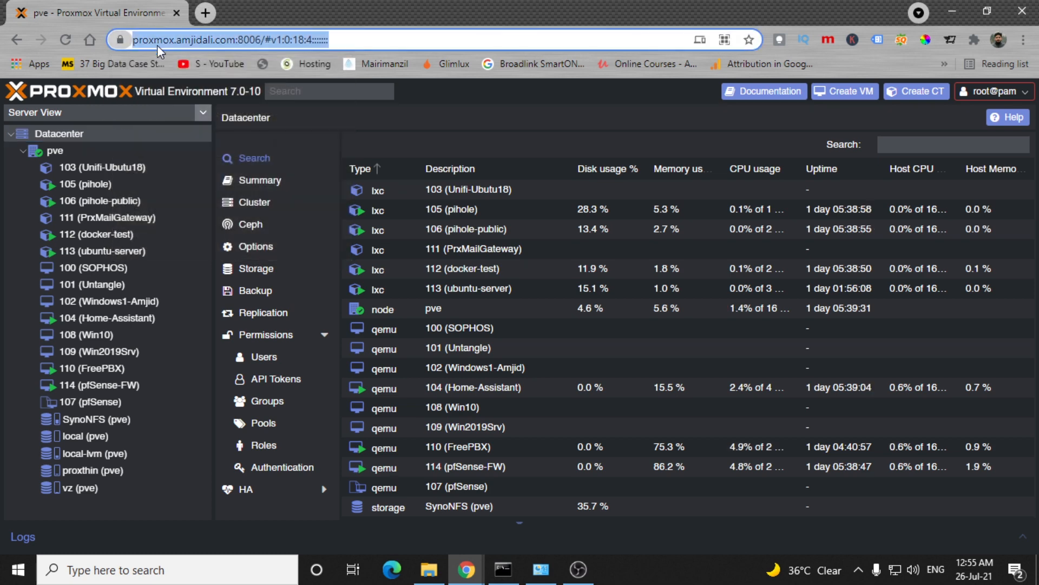
{"action": "left_click", "coordinate": [206, 41]}
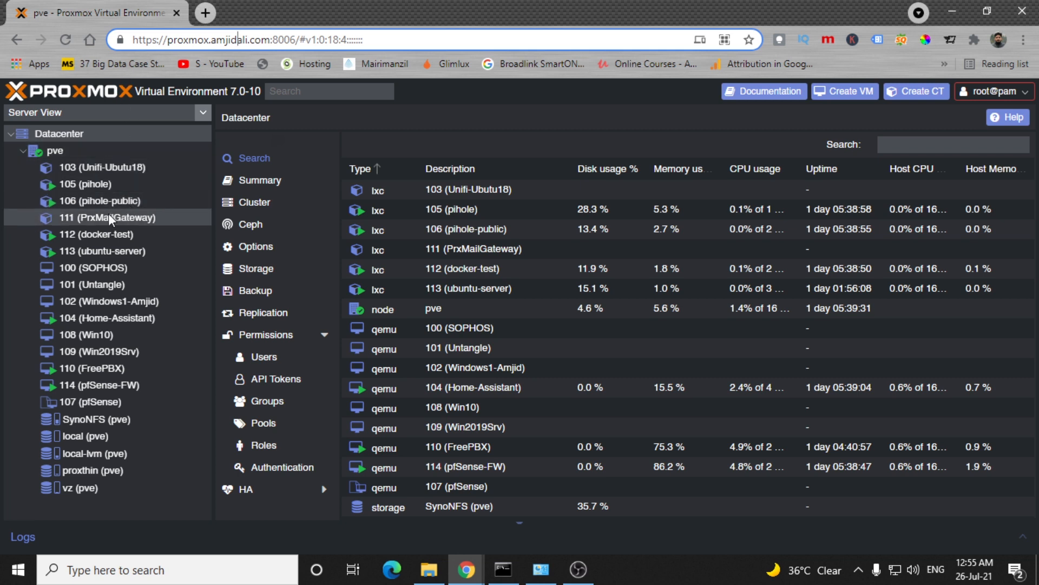
{"action": "left_click", "coordinate": [52, 137]}
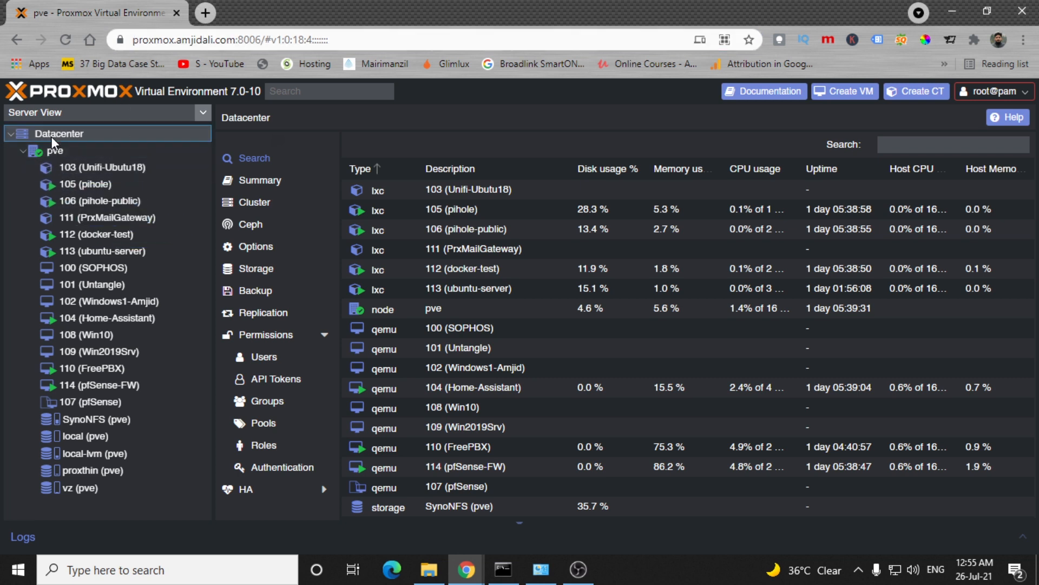
{"action": "left_click", "coordinate": [246, 182]}
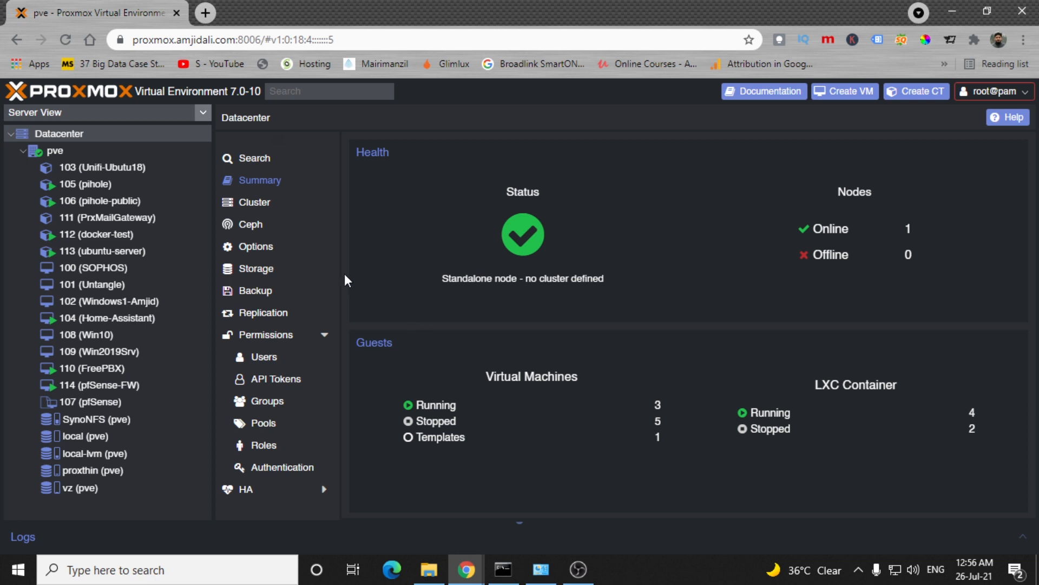
{"action": "left_click", "coordinate": [270, 204]}
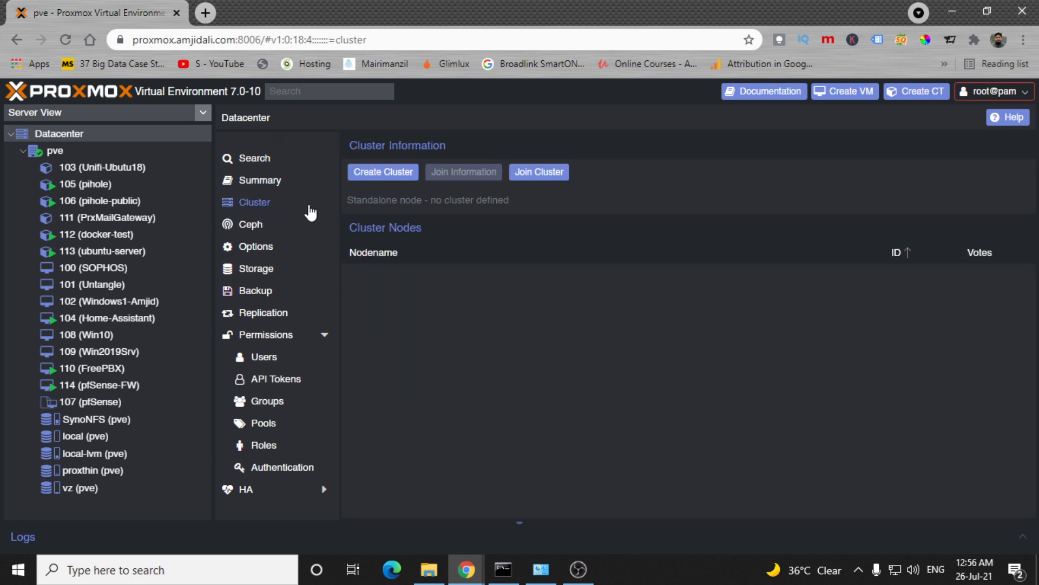
{"action": "left_click", "coordinate": [258, 225]}
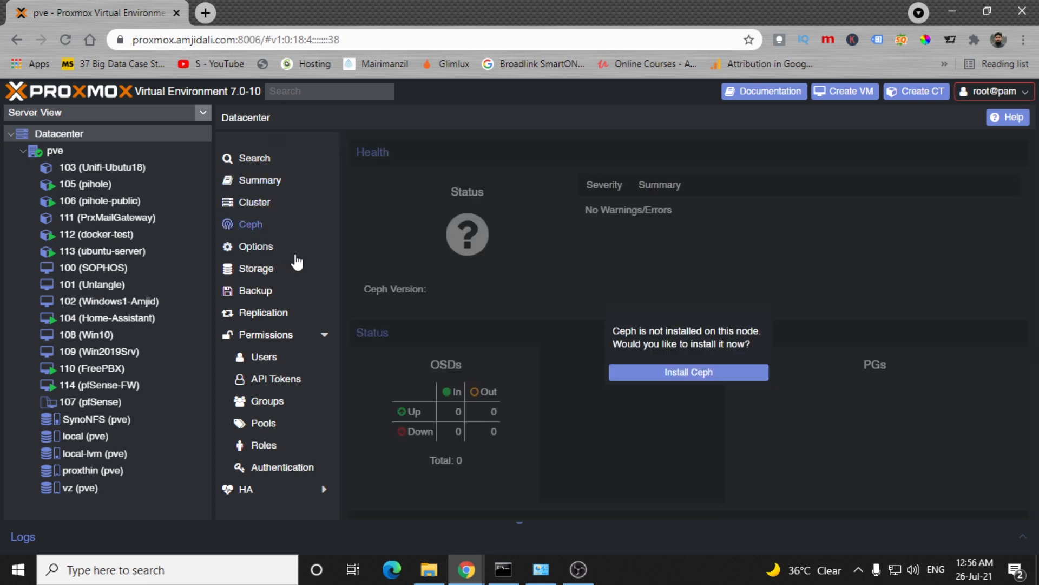
{"action": "left_click", "coordinate": [257, 250]}
Examine the datacenter's storage entries and compare the types of local, local-lvm, proxthin and vz
{"action": "left_click", "coordinate": [256, 269]}
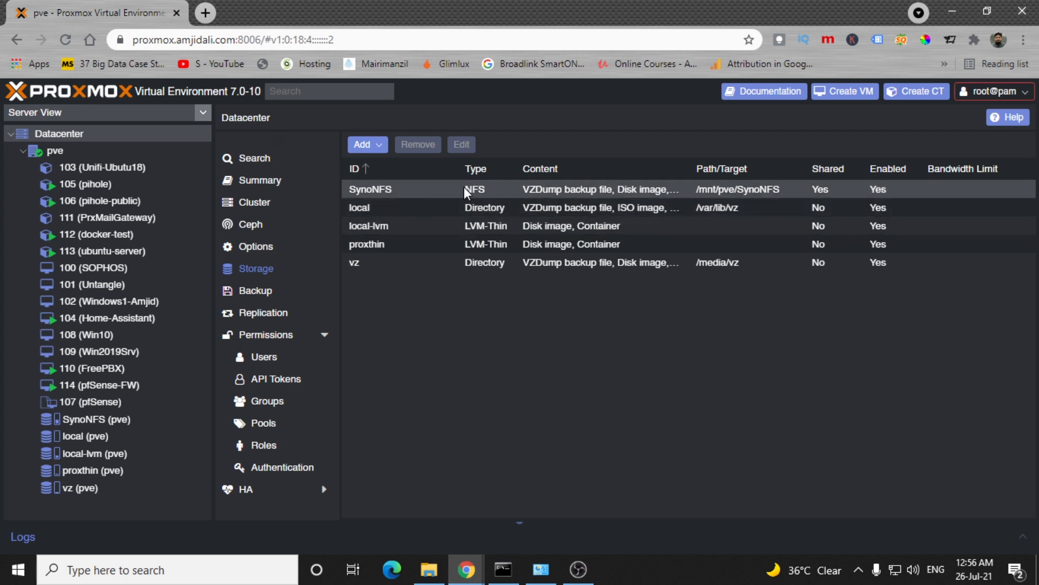
{"action": "left_click", "coordinate": [477, 206]}
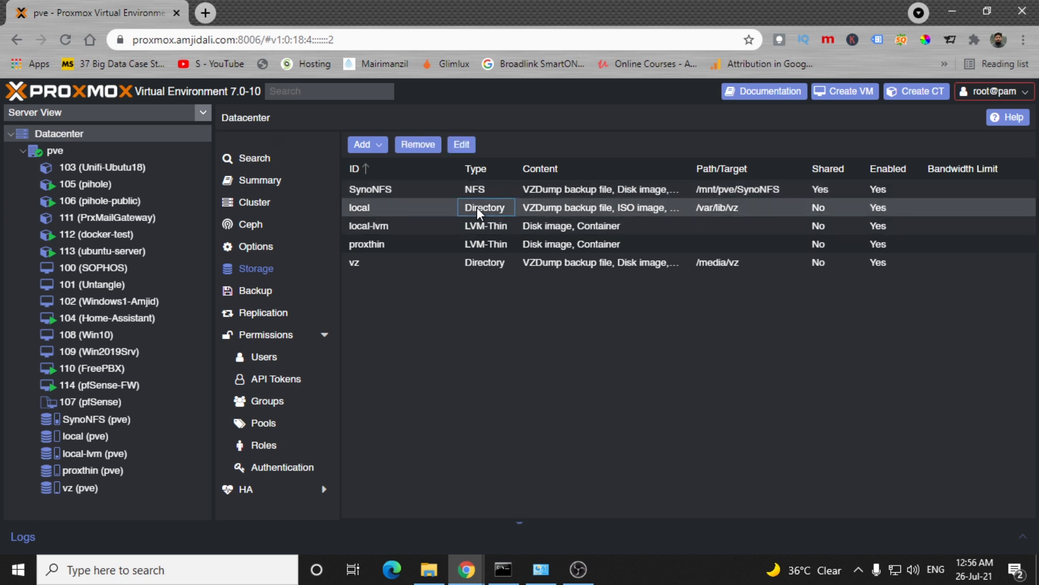
{"action": "left_click", "coordinate": [479, 225]}
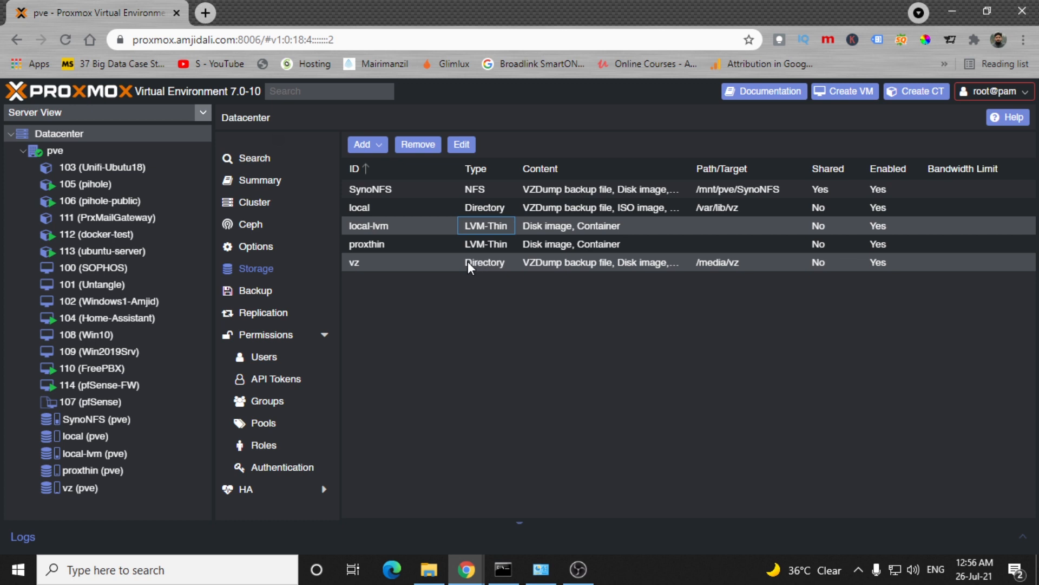
{"action": "left_click", "coordinate": [476, 244]}
{"action": "left_click", "coordinate": [480, 258]}
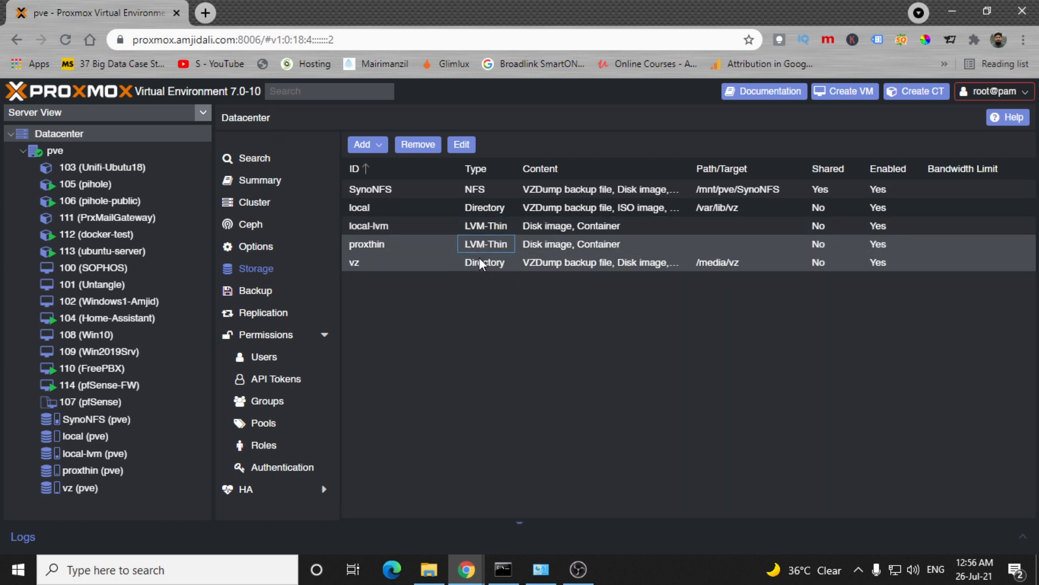
{"action": "left_click", "coordinate": [485, 225]}
{"action": "left_click", "coordinate": [489, 207]}
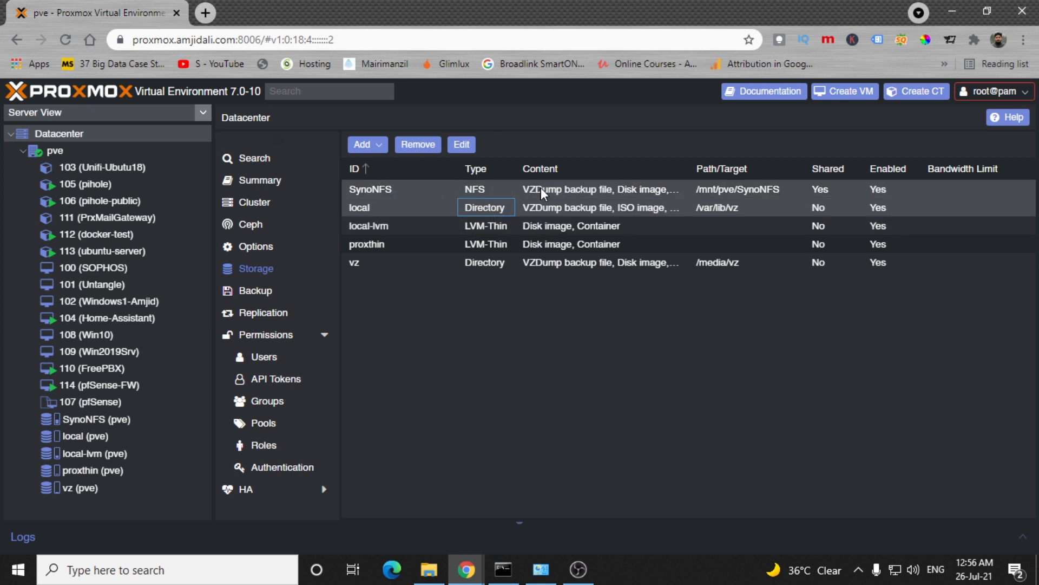
Inspect the SynoNFS storage's server address, content types and node settings, and close its editor without saving
{"action": "double_click", "coordinate": [659, 187]}
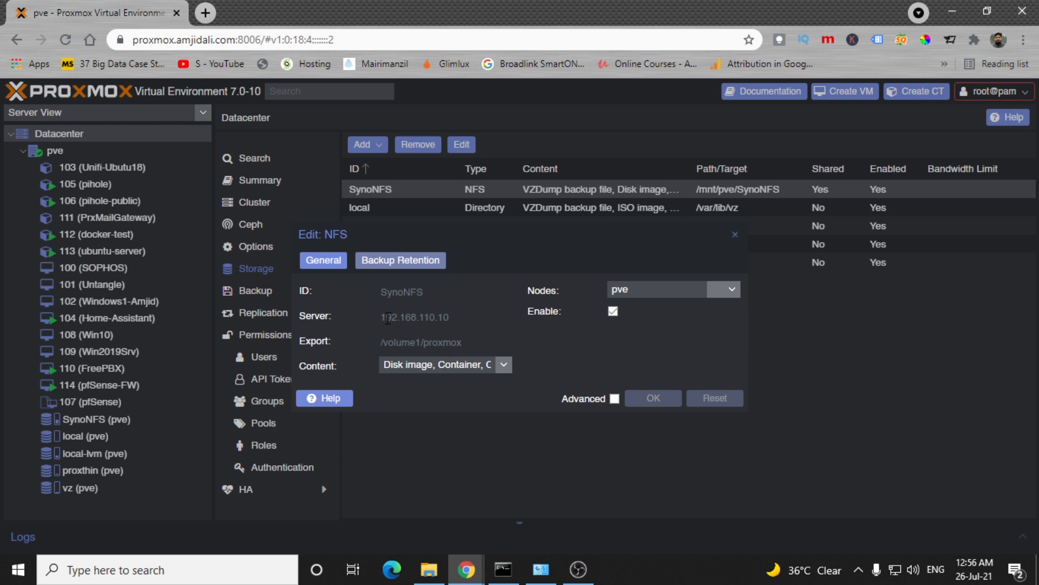
{"action": "left_click_drag", "start_coordinate": [388, 318], "coordinate": [452, 317]}
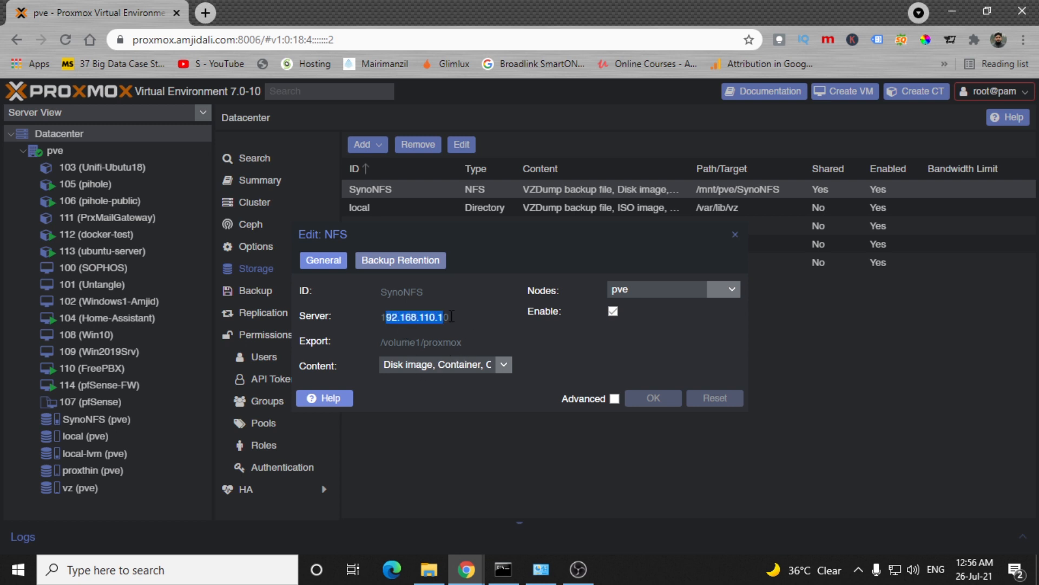
{"action": "left_click", "coordinate": [502, 364]}
{"action": "left_click", "coordinate": [545, 312]}
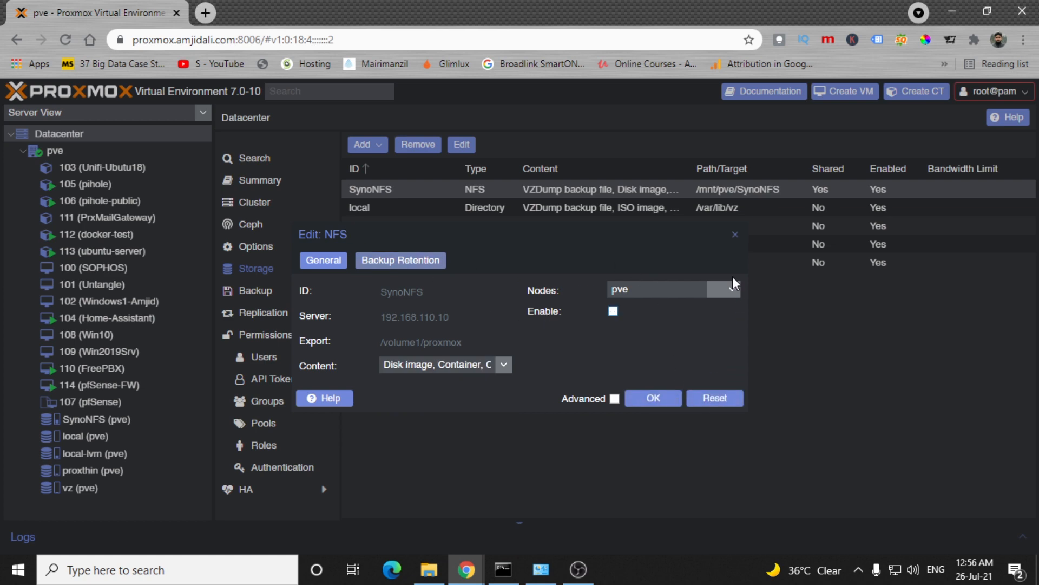
{"action": "left_click", "coordinate": [734, 234]}
Review the datacenter's Backup, Replication, Permissions, Users and HA pages
{"action": "left_click", "coordinate": [273, 295]}
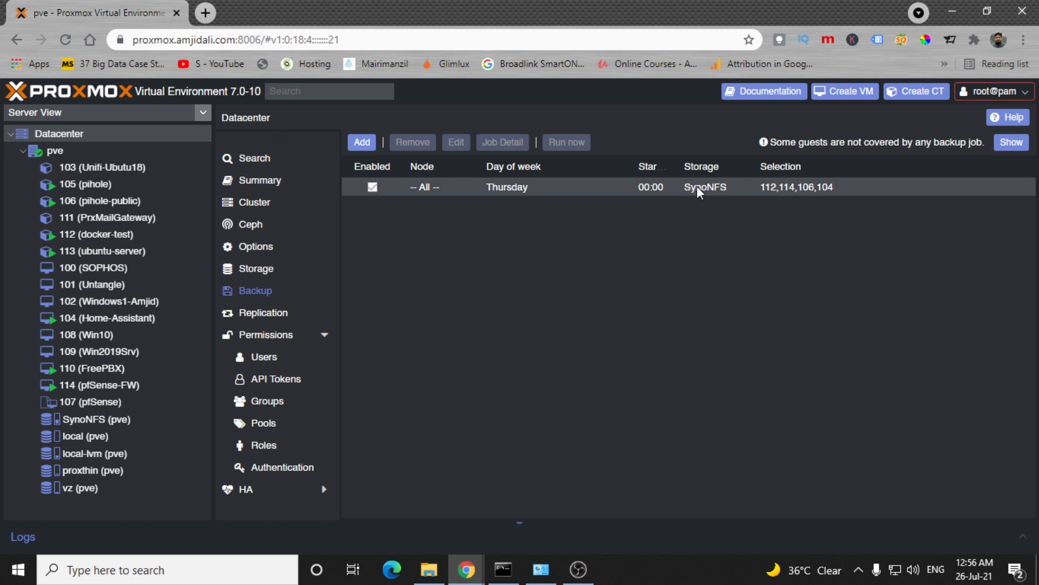
{"action": "left_click", "coordinate": [282, 313]}
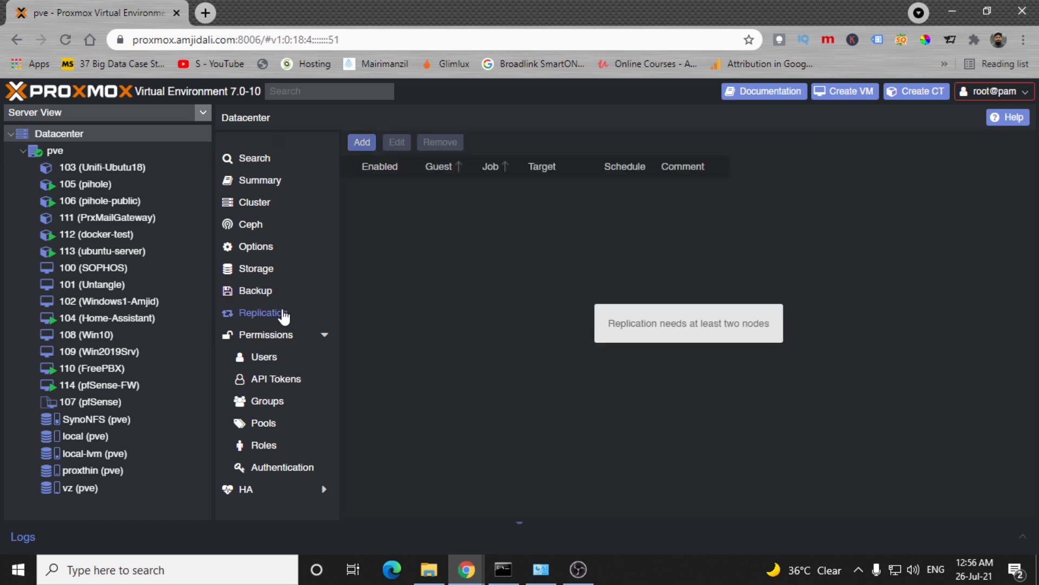
{"action": "left_click", "coordinate": [260, 336]}
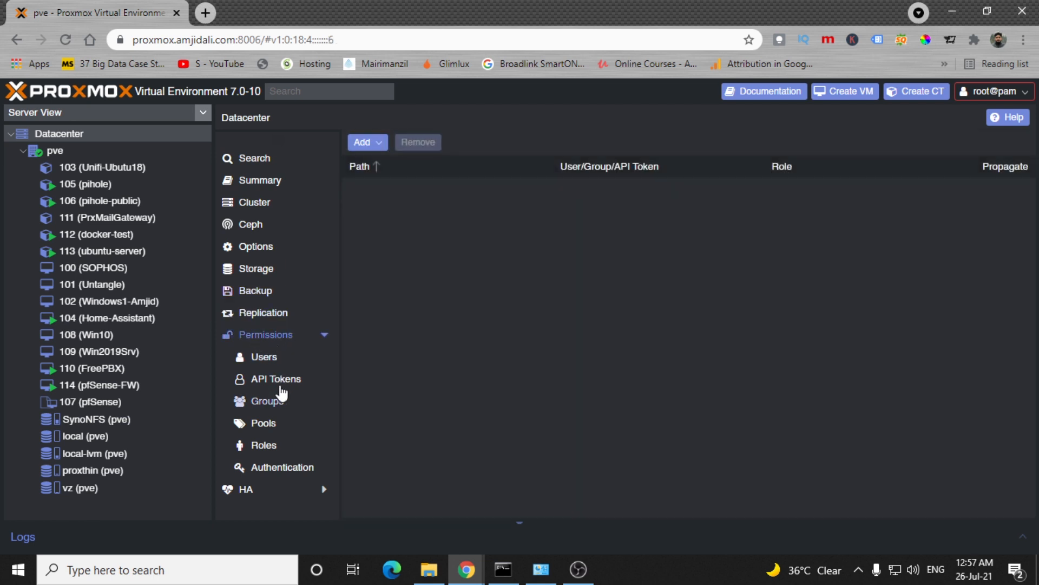
{"action": "left_click", "coordinate": [285, 357]}
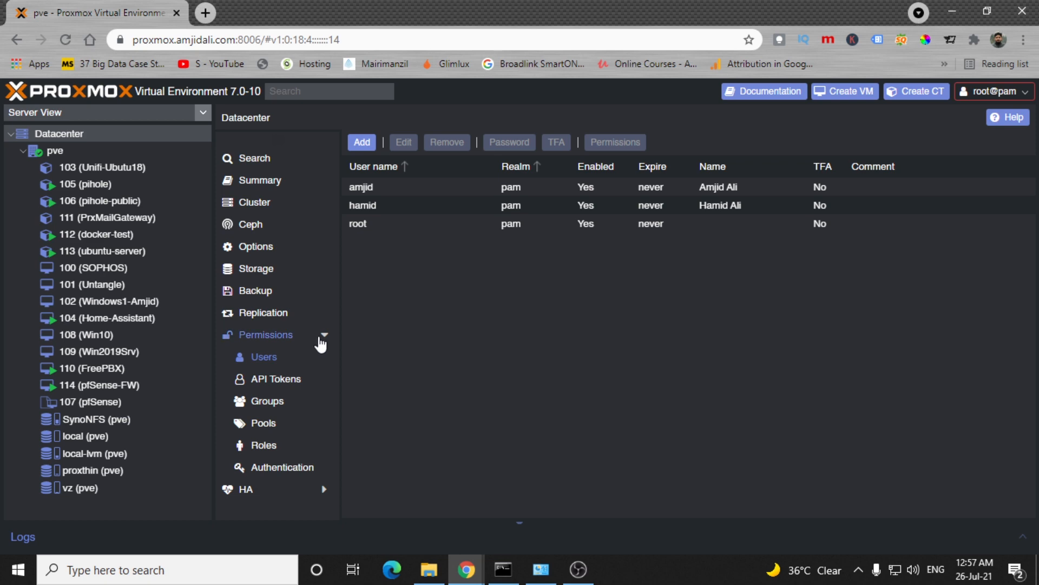
{"action": "left_click", "coordinate": [246, 488]}
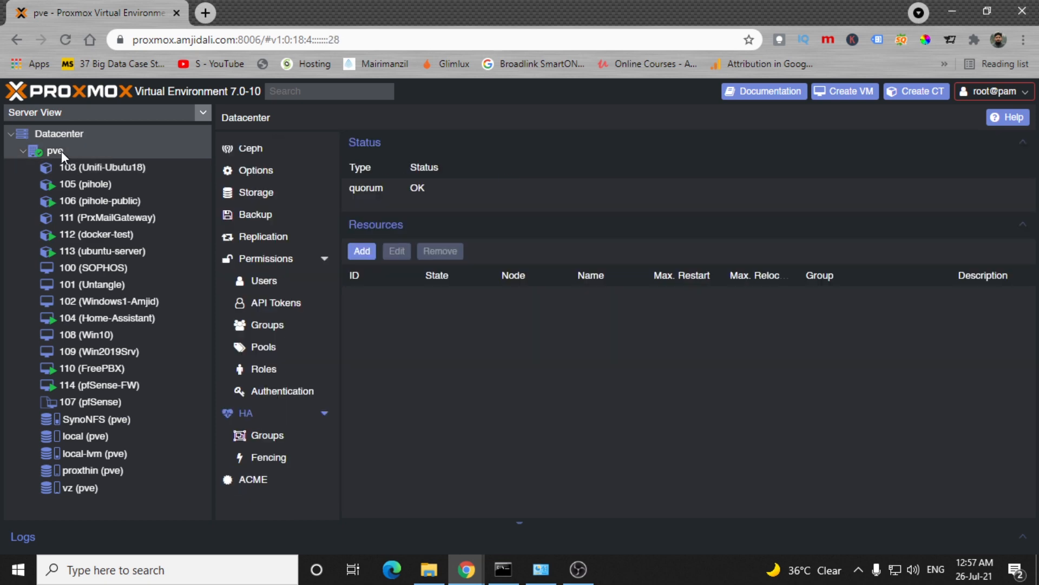
Check the pve node's summary and add the line "PROMOX VE ..." at the end of its notes
{"action": "left_click", "coordinate": [54, 151]}
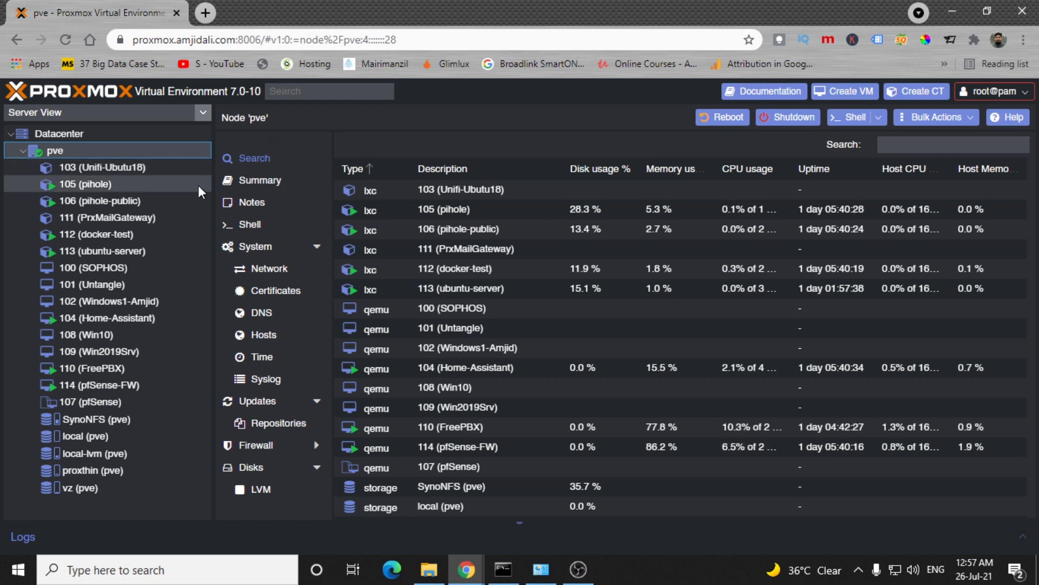
{"action": "left_click", "coordinate": [262, 186]}
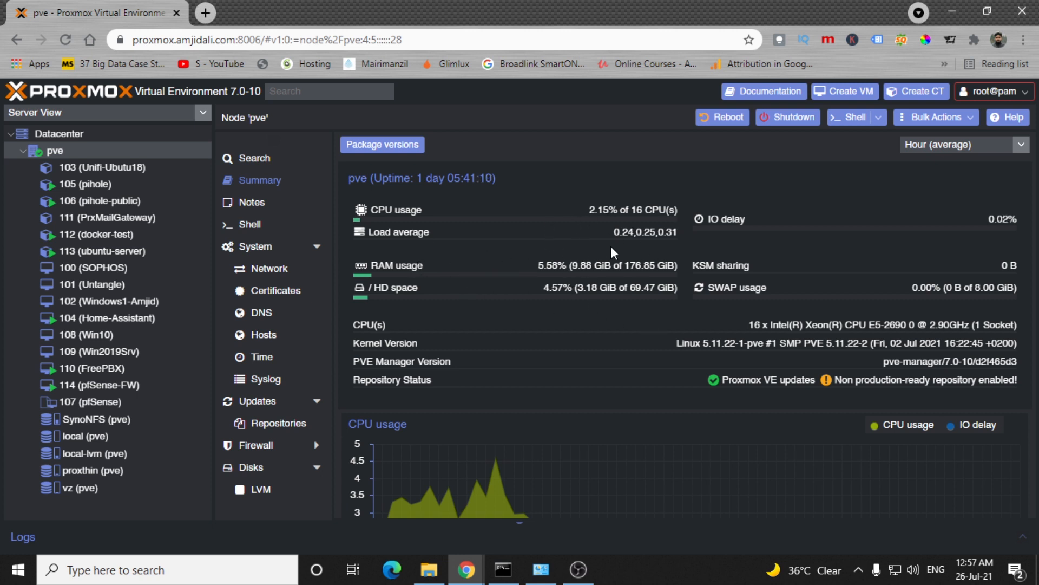
{"action": "left_click", "coordinate": [254, 202]}
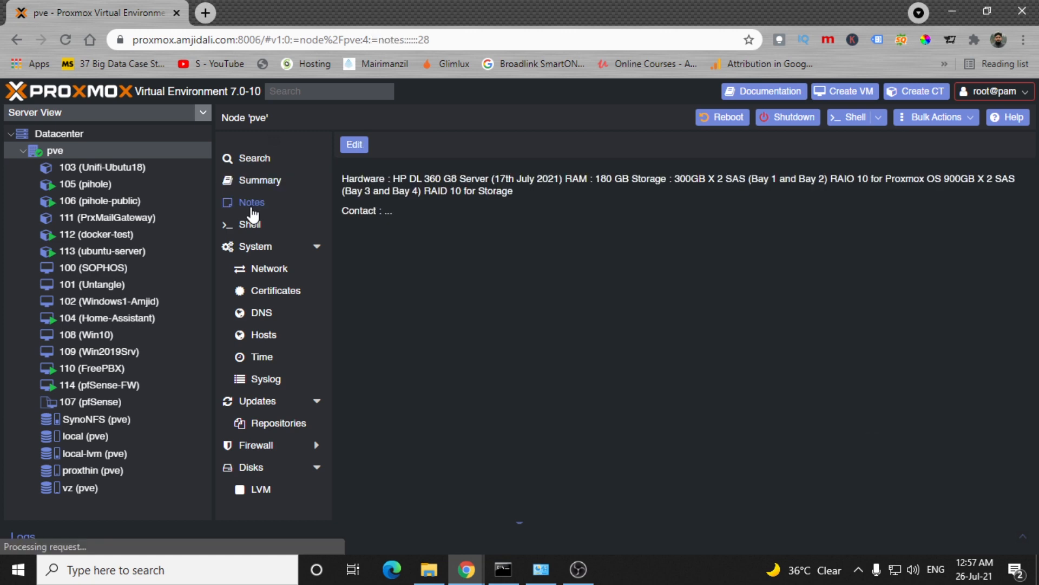
{"action": "double_click", "coordinate": [397, 201]}
{"action": "key", "text": "Return"}
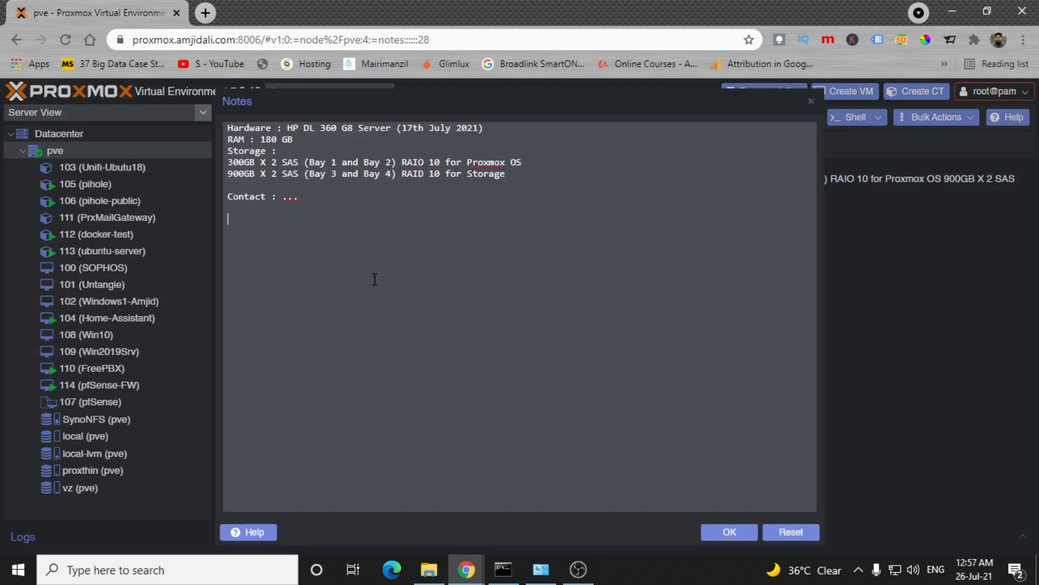
{"action": "type", "text": "PROMOX VE ..."}
Set the RAID level to 1 on both the 300GB and 900GB storage lines of the notes and save them
{"action": "left_click_drag", "start_coordinate": [227, 161], "coordinate": [299, 166]}
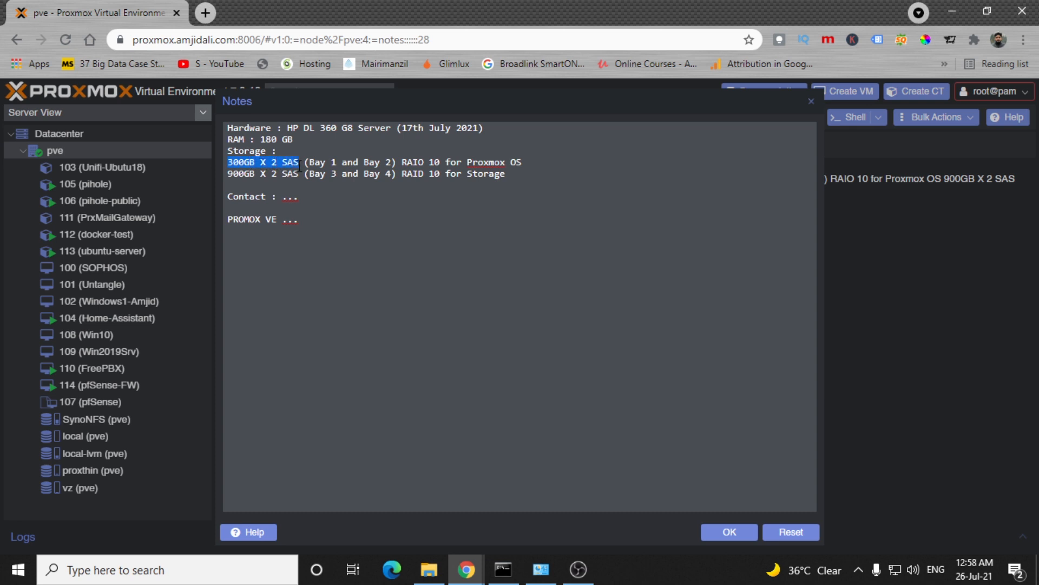
{"action": "left_click", "coordinate": [336, 165]}
{"action": "left_click", "coordinate": [381, 162]}
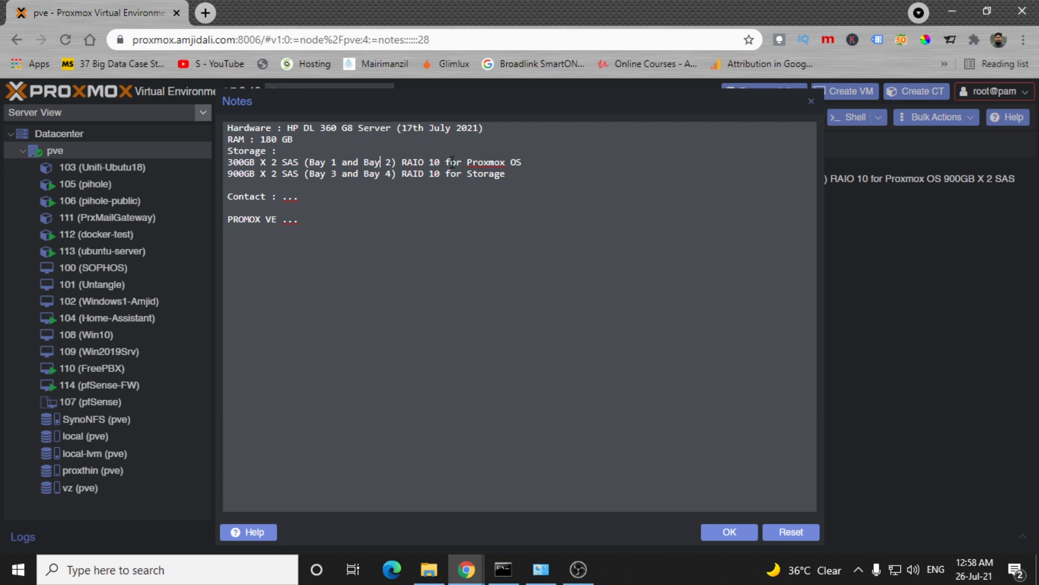
{"action": "left_click", "coordinate": [440, 162]}
{"action": "key", "text": "BackSpace"}
{"action": "left_click", "coordinate": [442, 174]}
{"action": "key", "text": "BackSpace"}
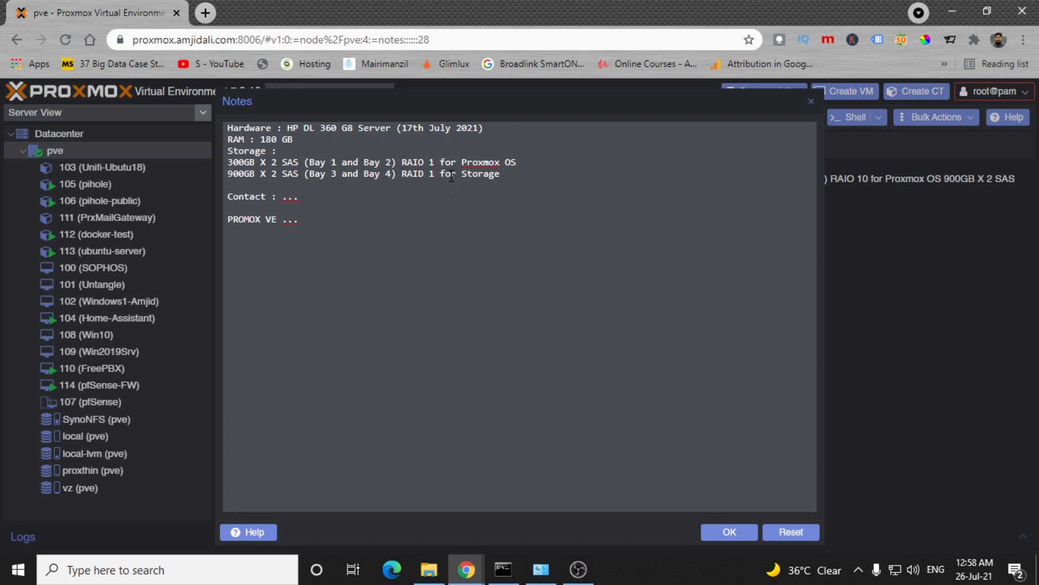
{"action": "left_click_drag", "start_coordinate": [518, 162], "coordinate": [447, 162]}
{"action": "left_click", "coordinate": [729, 531]}
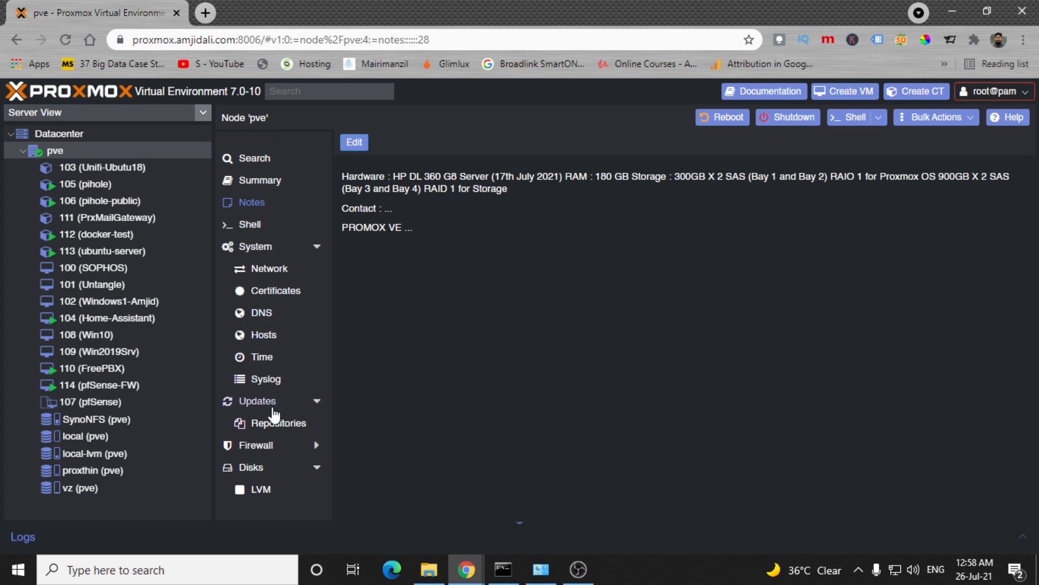
Examine the pve node's disks /dev/sda and /dev/sdb with their partitions, and collapse both partition lists
{"action": "scroll", "coordinate": [274, 301], "scroll_direction": "down", "scroll_amount": 3}
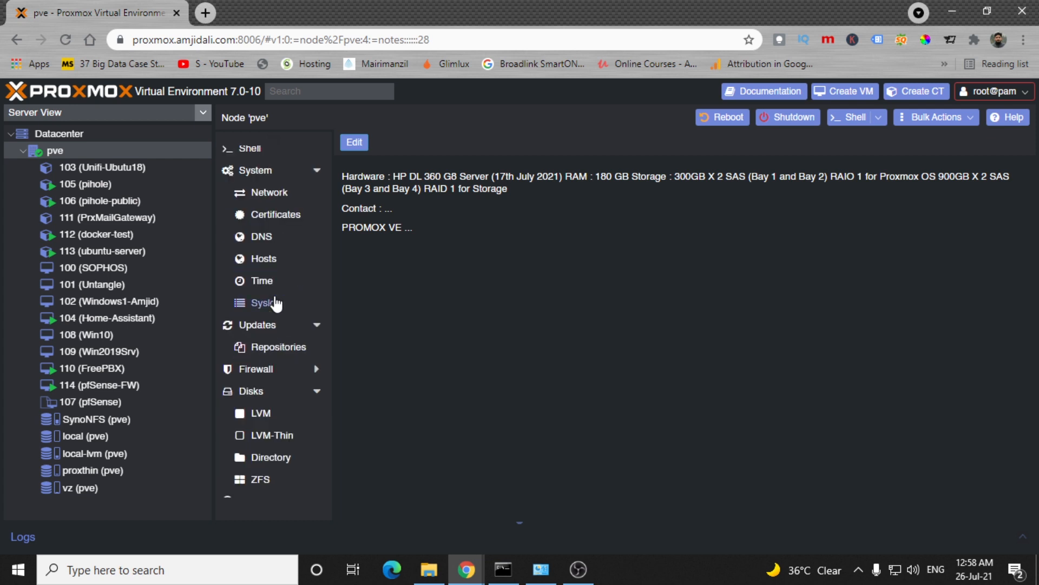
{"action": "left_click", "coordinate": [273, 392]}
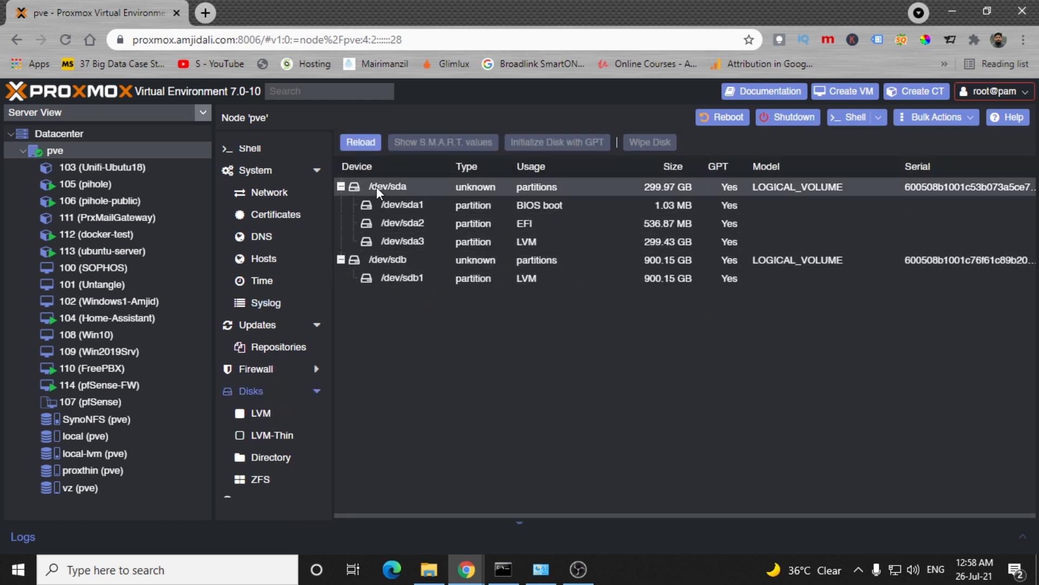
{"action": "left_click", "coordinate": [377, 188]}
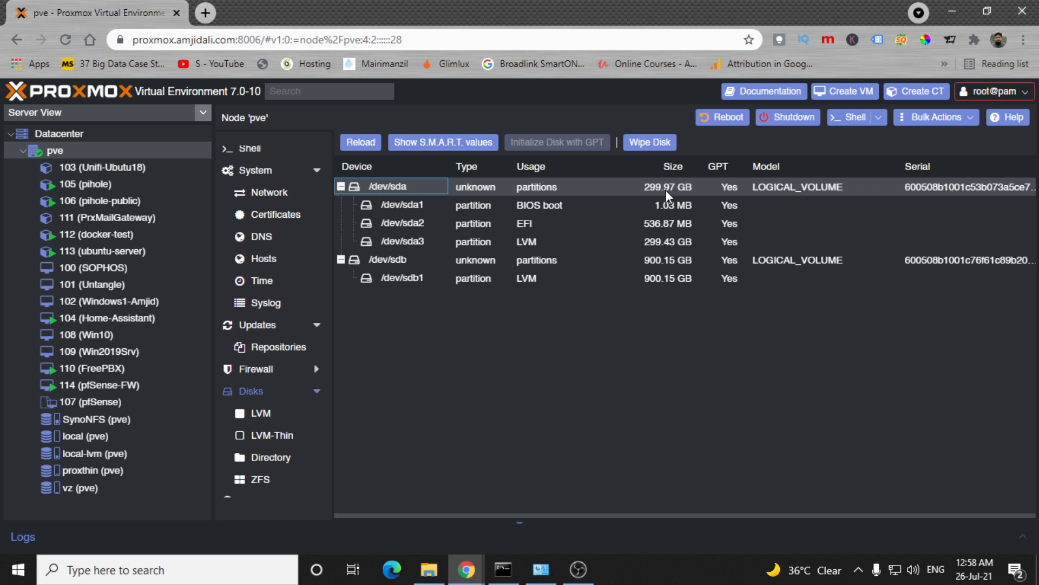
{"action": "left_click", "coordinate": [402, 263]}
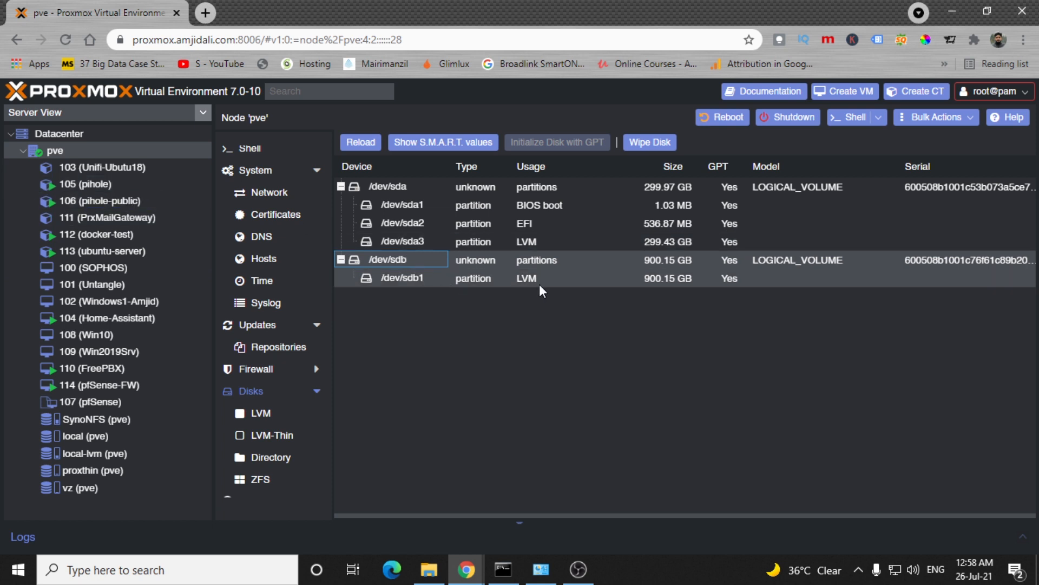
{"action": "left_click", "coordinate": [400, 285]}
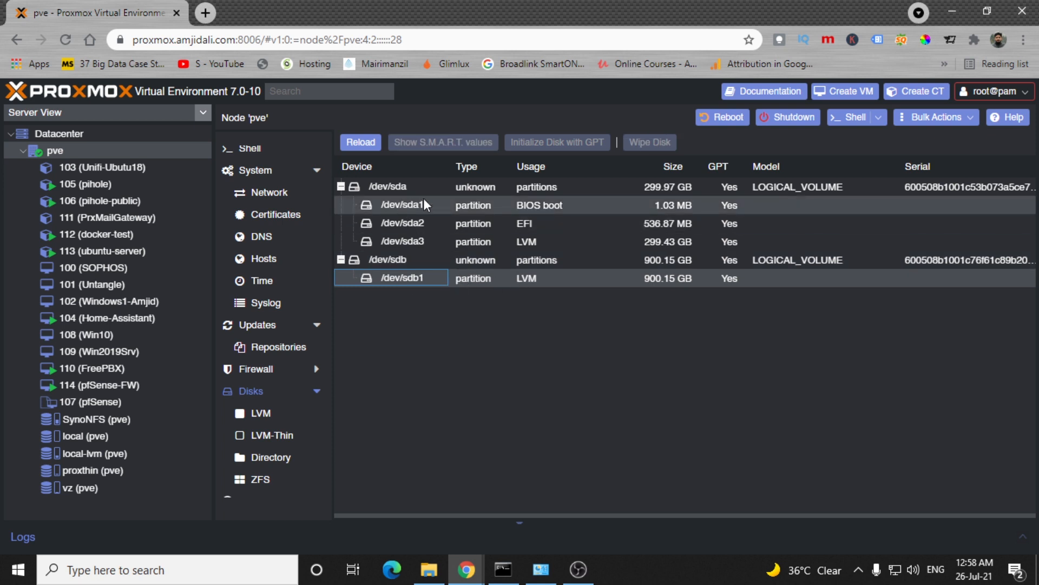
{"action": "left_click", "coordinate": [547, 242]}
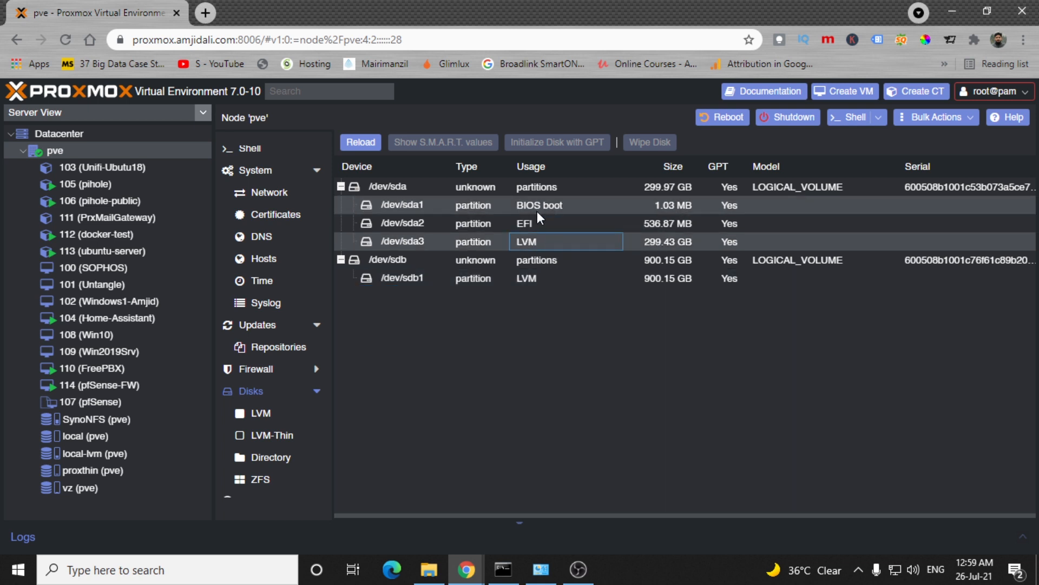
{"action": "left_click", "coordinate": [341, 186]}
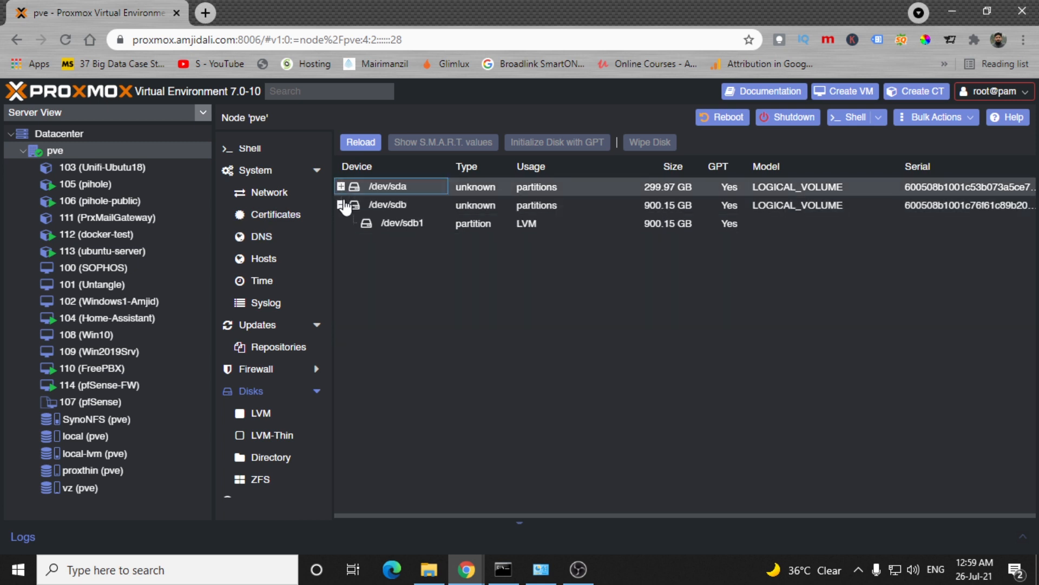
{"action": "left_click", "coordinate": [340, 205]}
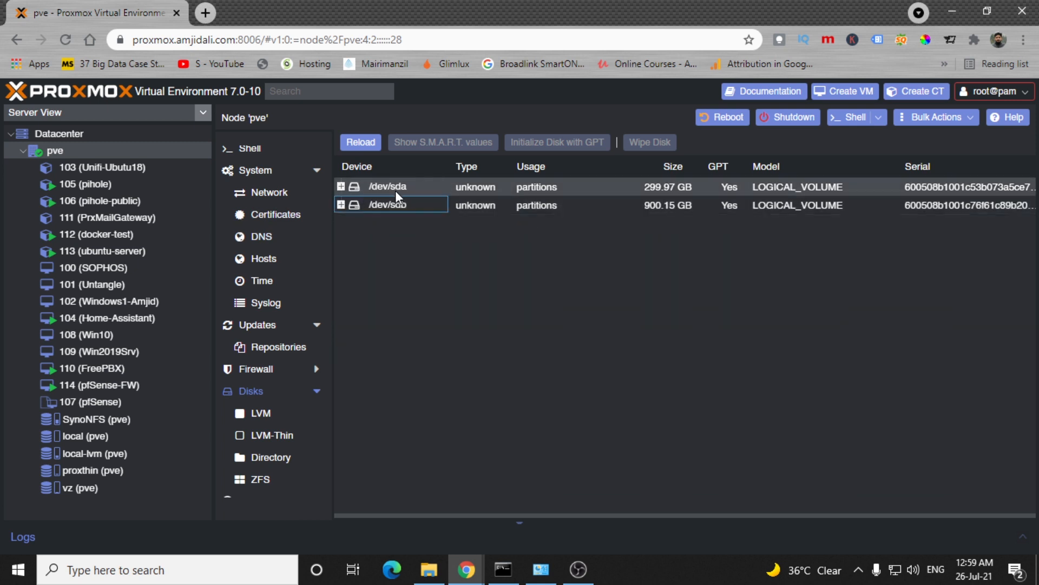
Open the pve node's network configuration and review the interface types that can be created and the eno1 device
{"action": "scroll", "coordinate": [273, 271], "scroll_direction": "up", "scroll_amount": 3}
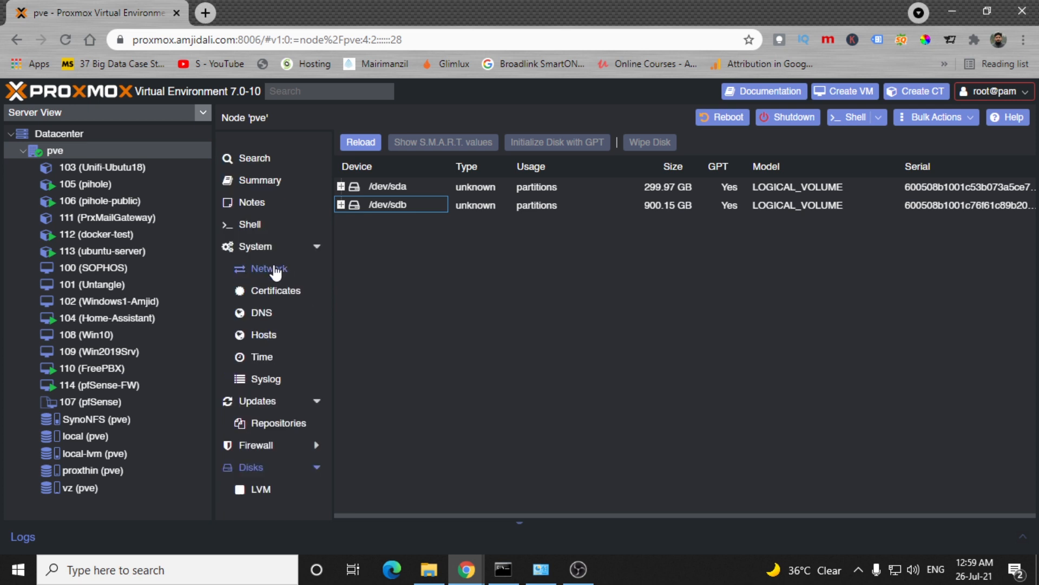
{"action": "left_click", "coordinate": [268, 280]}
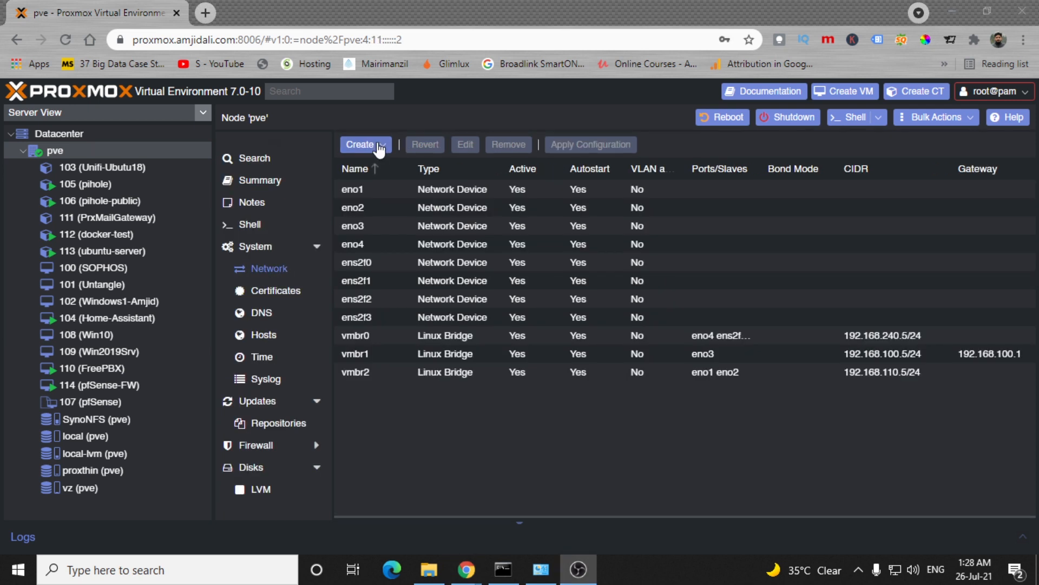
{"action": "left_click", "coordinate": [379, 145]}
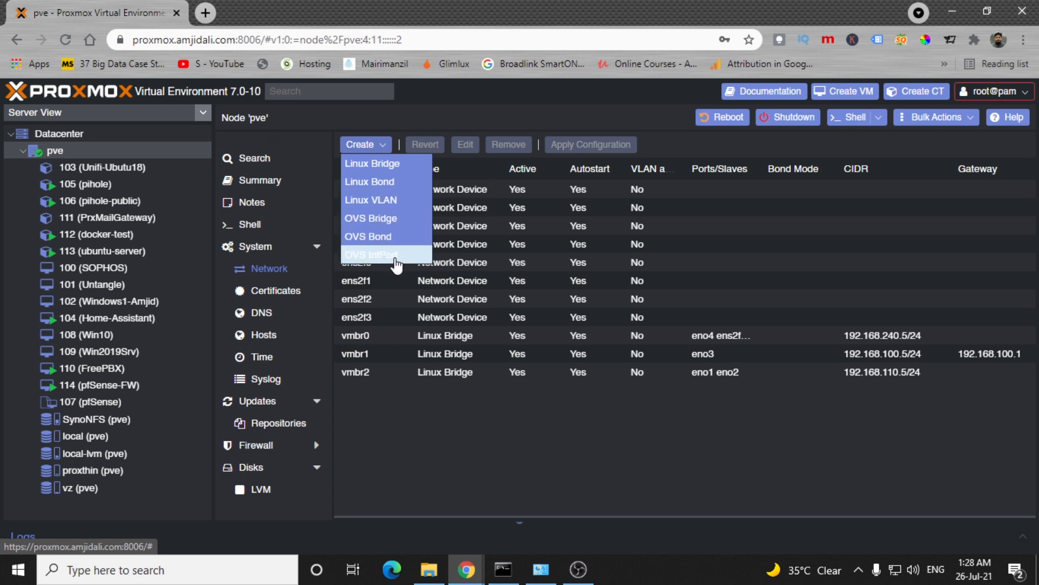
{"action": "left_click", "coordinate": [473, 192]}
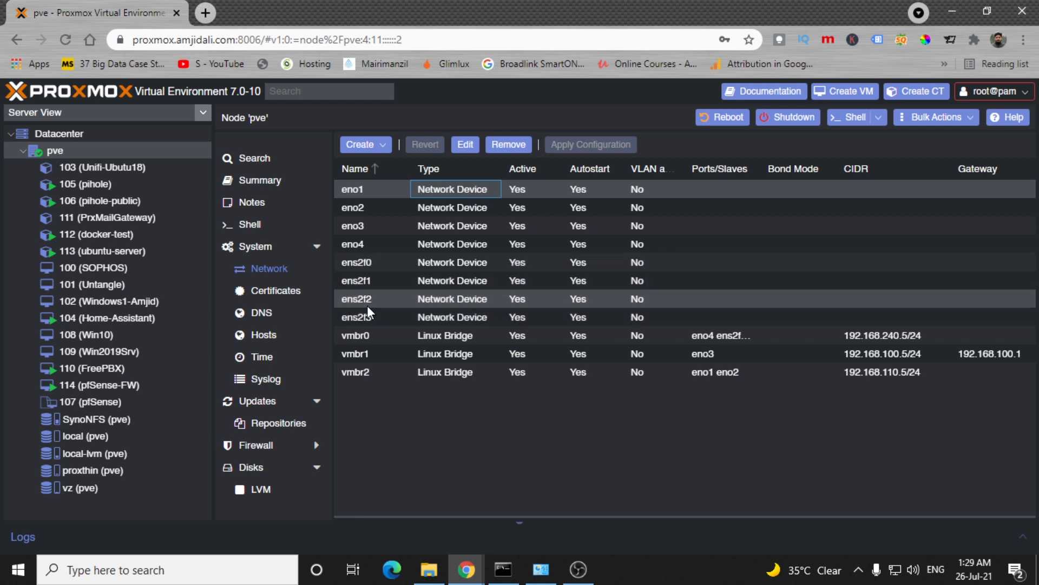
Inspect bridge vmbr1's IPv4 gateway, IPv4/CIDR address and bridge ports, and close its settings without changes
{"action": "double_click", "coordinate": [362, 356]}
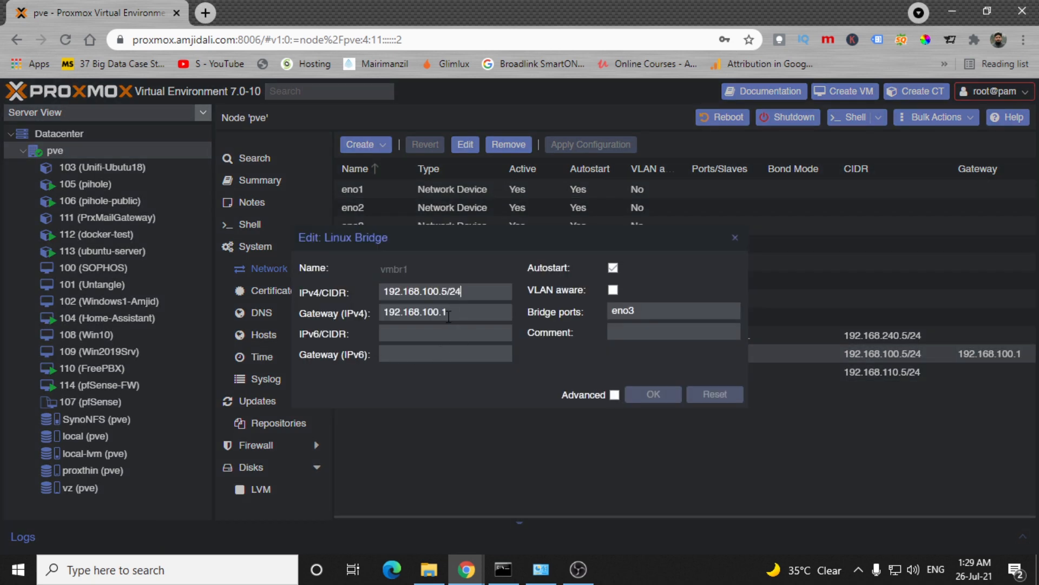
{"action": "left_click_drag", "start_coordinate": [448, 316], "coordinate": [383, 312]}
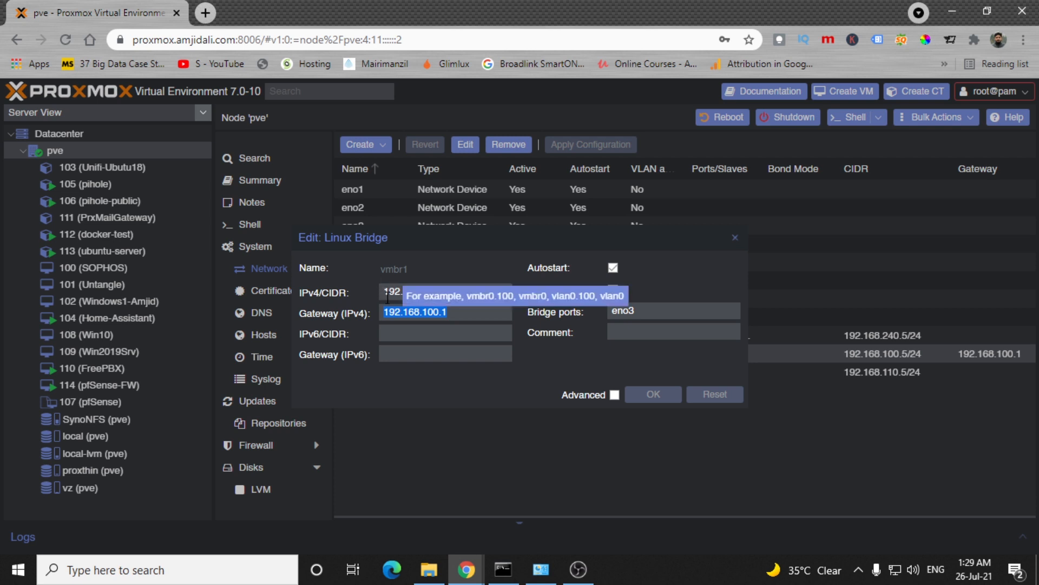
{"action": "left_click_drag", "start_coordinate": [383, 293], "coordinate": [455, 290]}
{"action": "left_click", "coordinate": [461, 313]}
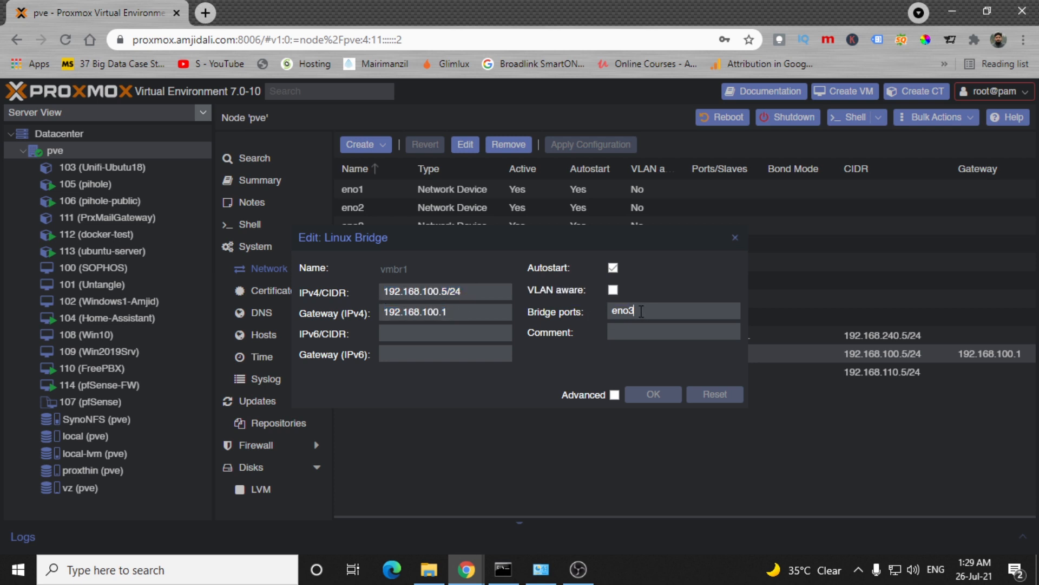
{"action": "left_click_drag", "start_coordinate": [642, 311], "coordinate": [611, 310]}
{"action": "left_click", "coordinate": [734, 239]}
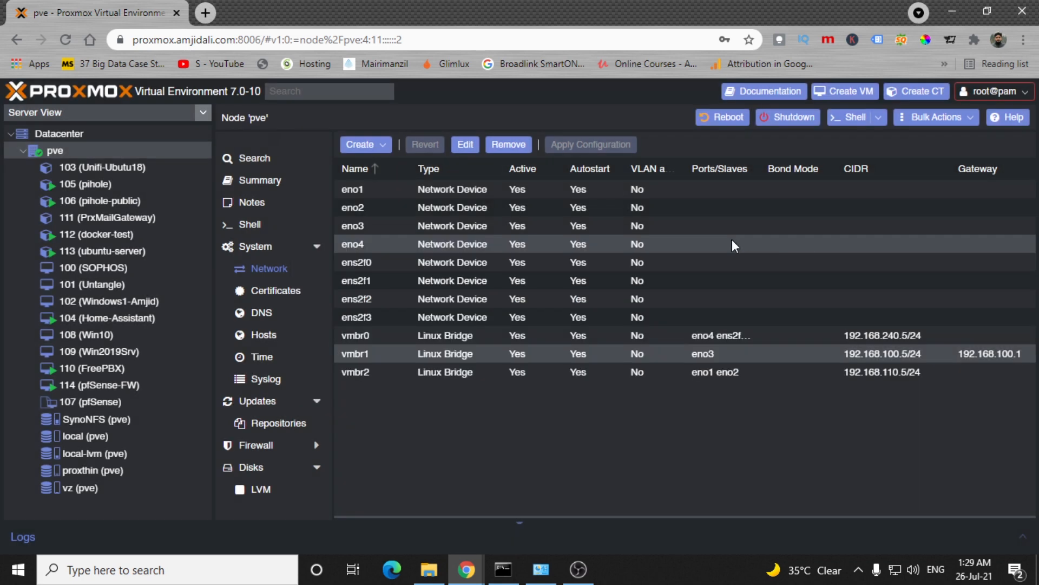
Inspect bridge vmbr2's settings and its comment, and close them without changes
{"action": "double_click", "coordinate": [375, 373]}
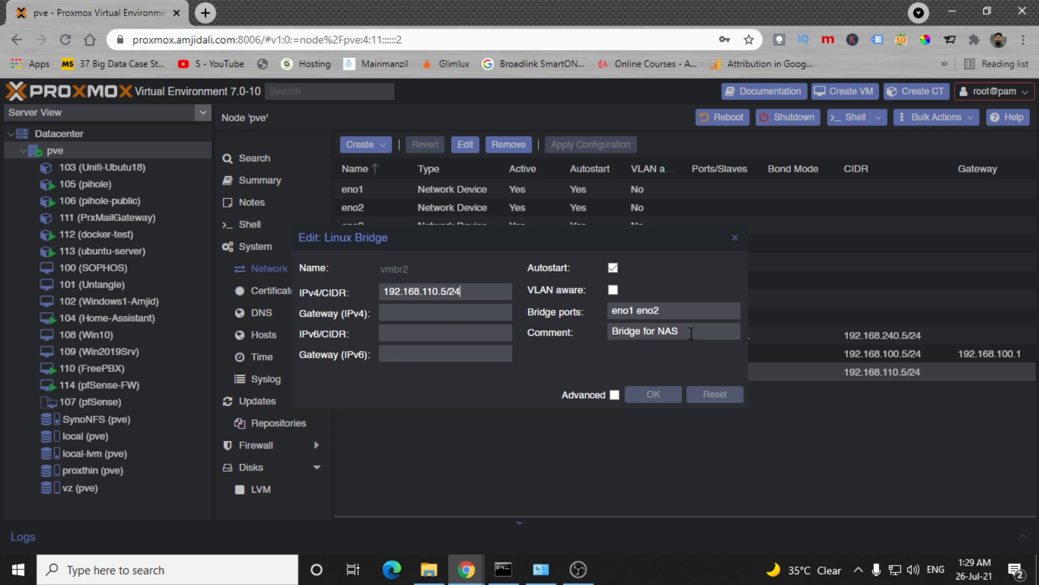
{"action": "left_click_drag", "start_coordinate": [686, 332], "coordinate": [564, 330]}
{"action": "left_click", "coordinate": [734, 237]}
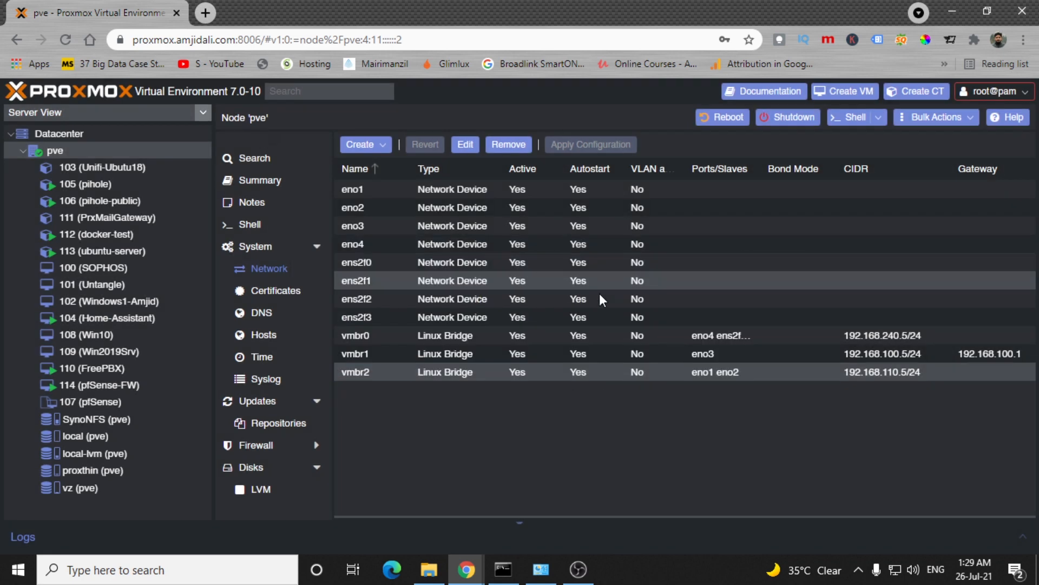
Check bridge vmbr0's address and bridge ports, and close its settings without changes
{"action": "double_click", "coordinate": [382, 336]}
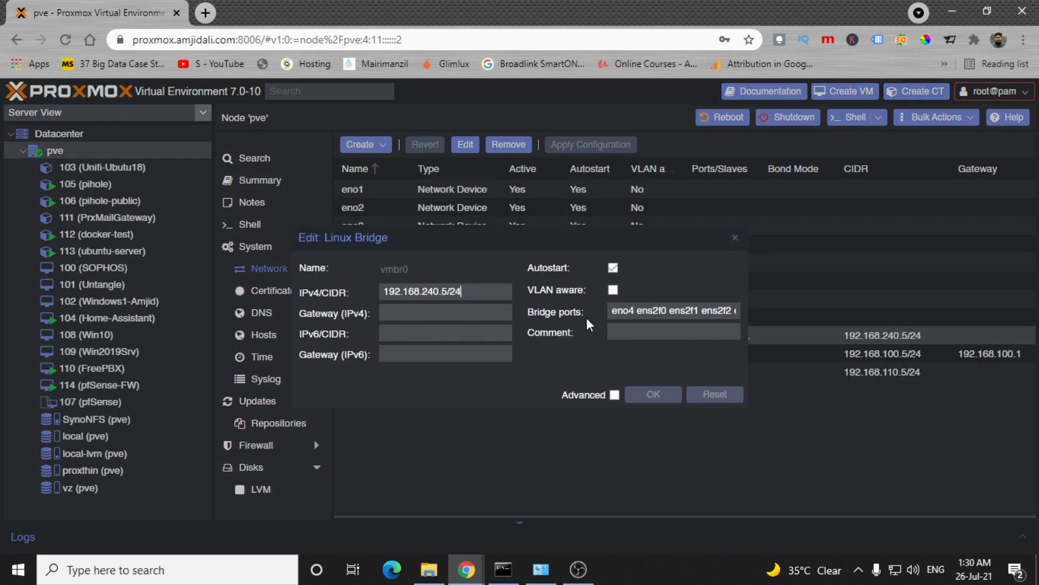
{"action": "left_click", "coordinate": [735, 238]}
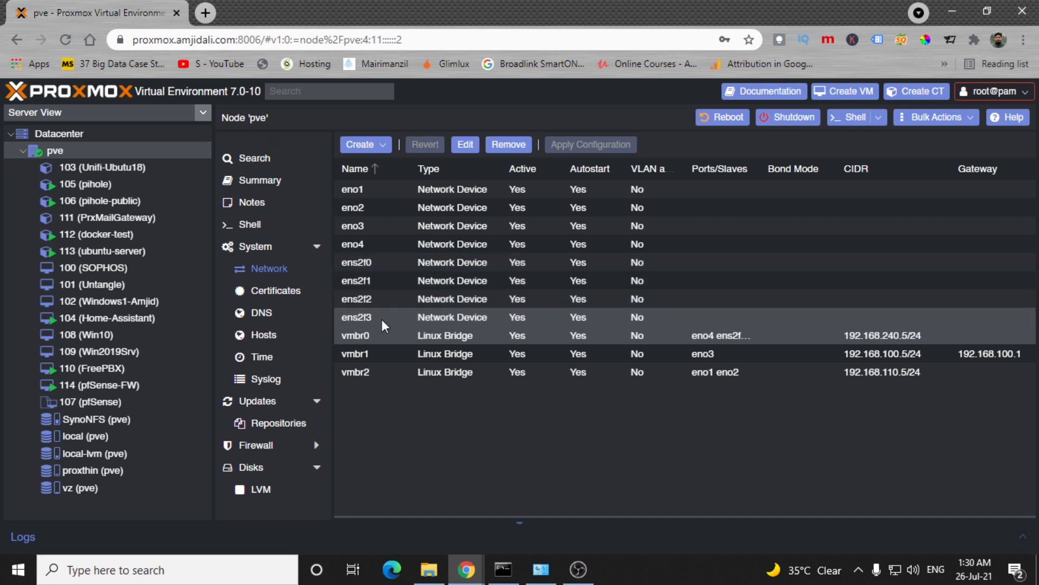
{"action": "double_click", "coordinate": [401, 338]}
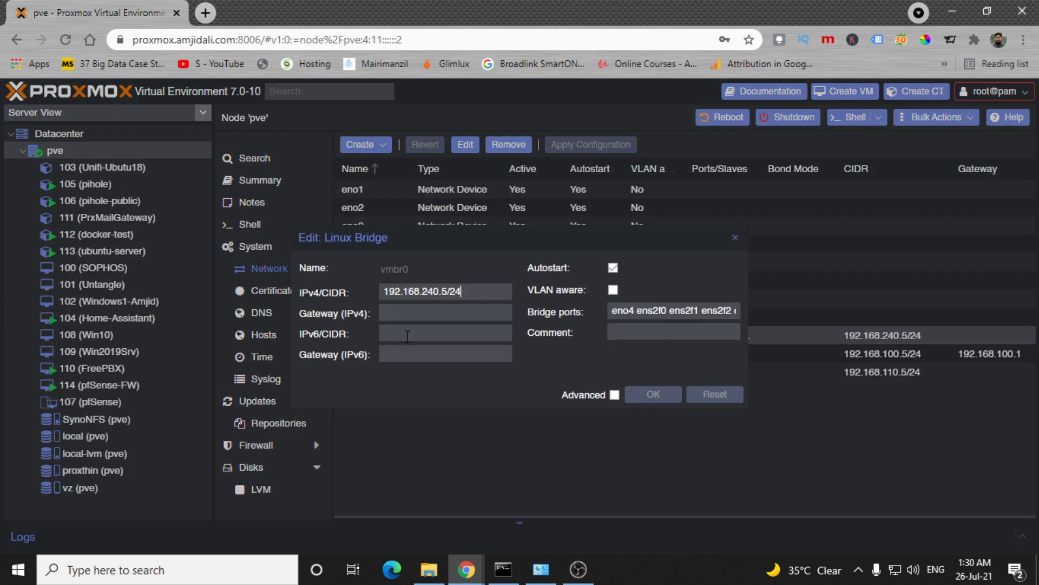
{"action": "left_click", "coordinate": [735, 238]}
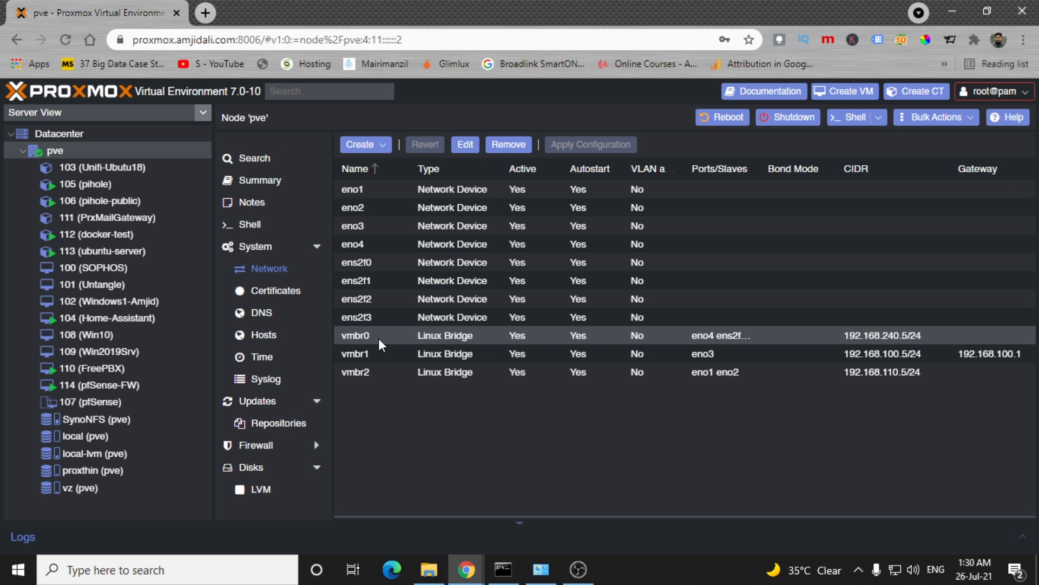
Look over the available interface types and the options for a new Linux Bond, and close without creating it
{"action": "left_click", "coordinate": [373, 144]}
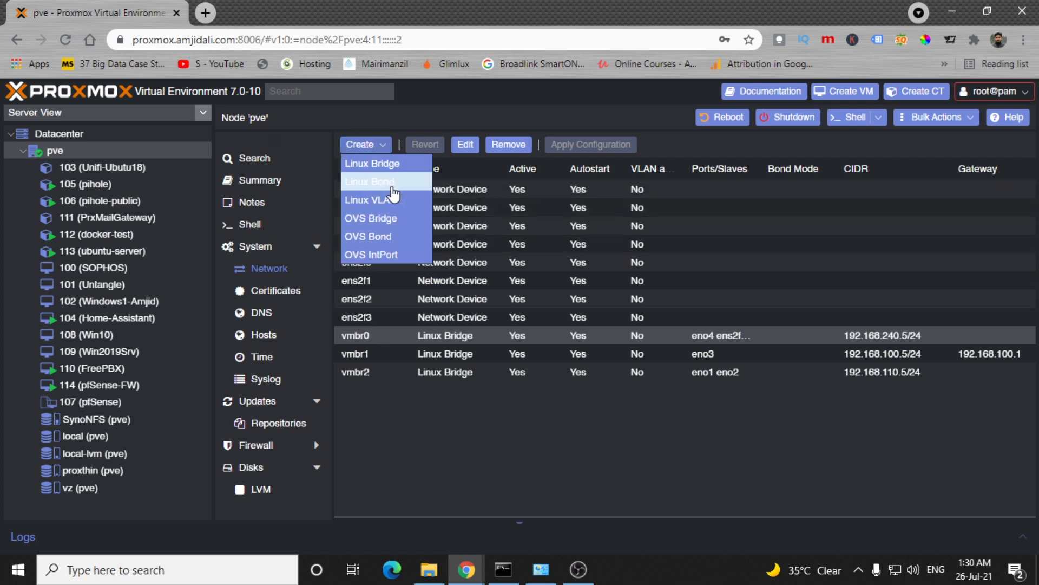
{"action": "left_click", "coordinate": [361, 214]}
{"action": "left_click", "coordinate": [387, 156]}
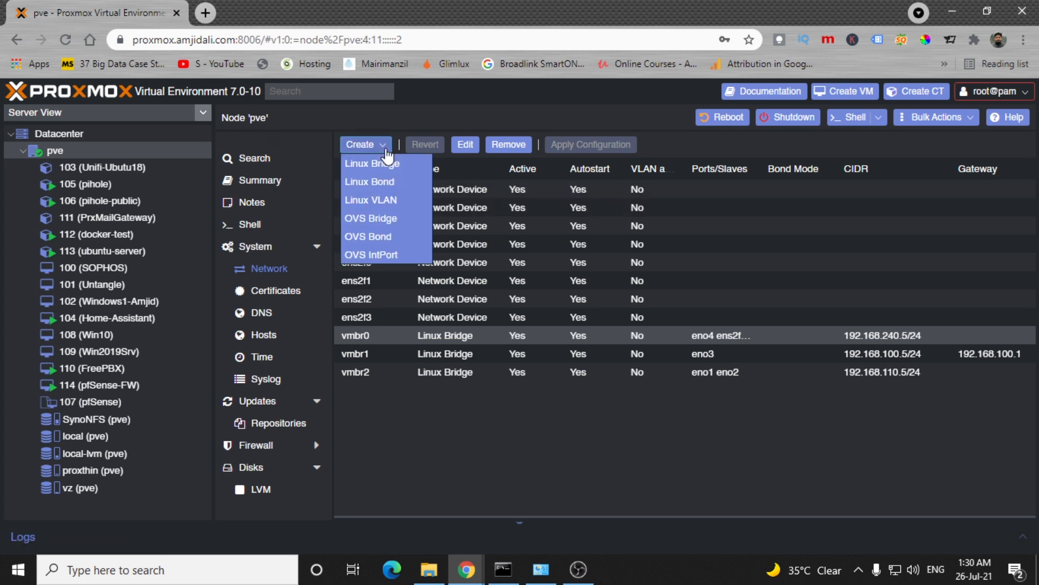
{"action": "left_click", "coordinate": [374, 183]}
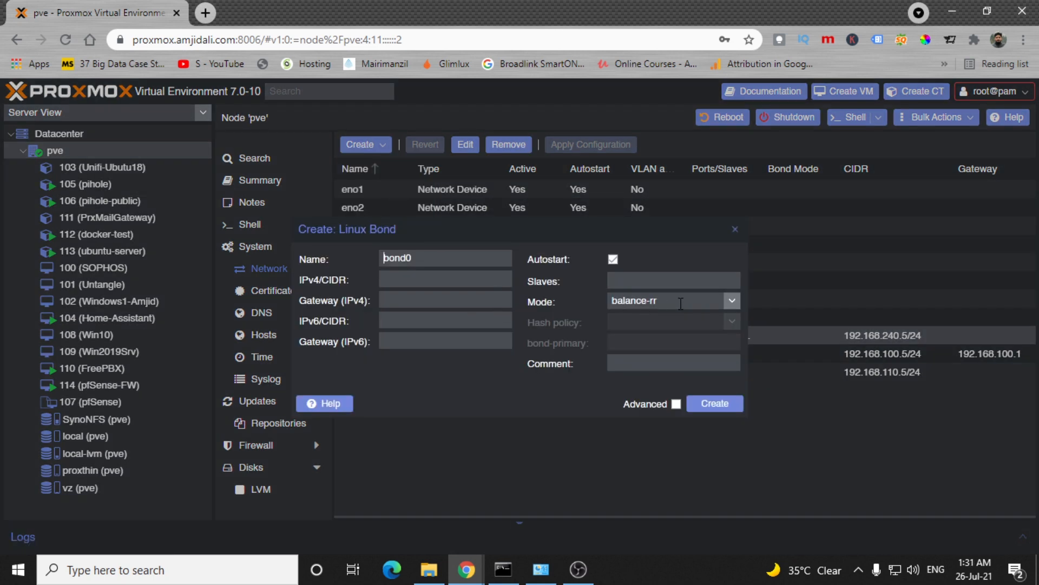
{"action": "left_click", "coordinate": [734, 230]}
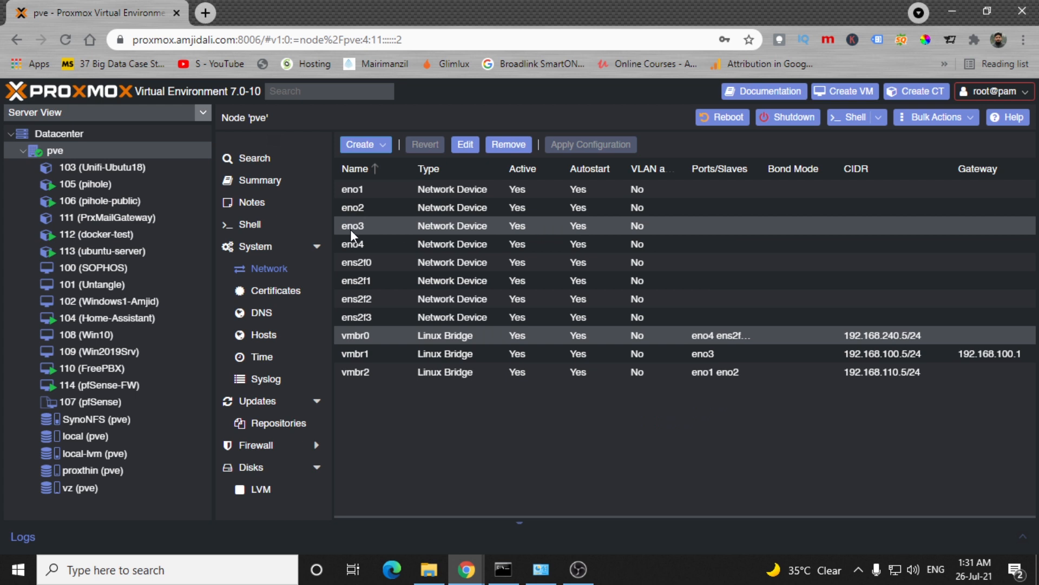
Go through the physical network devices ens2f0 to ens2f3, eno3 and eno1 in the interface list
{"action": "left_click", "coordinate": [373, 282]}
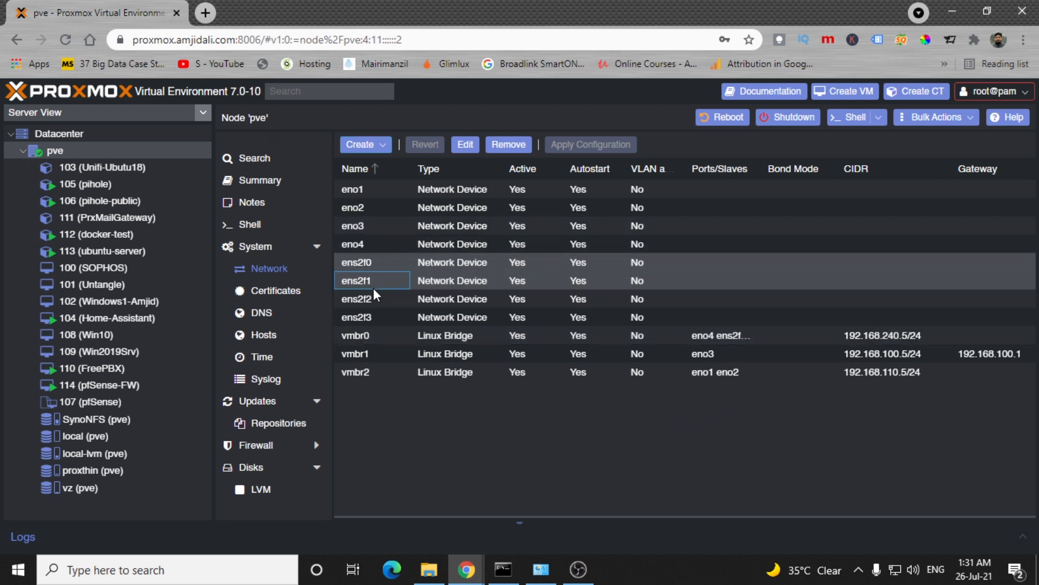
{"action": "left_click", "coordinate": [367, 264]}
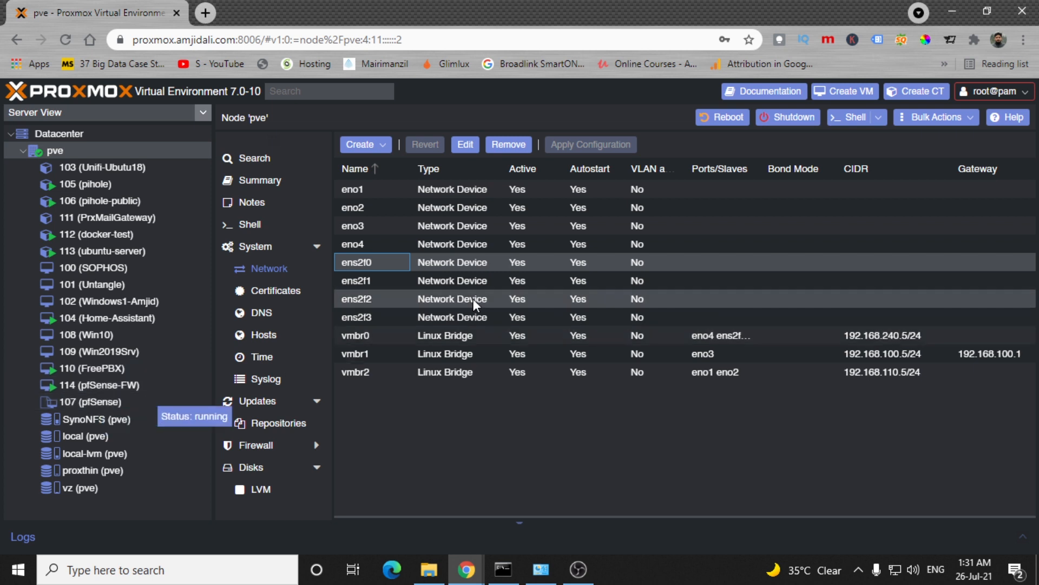
{"action": "left_click", "coordinate": [364, 299]}
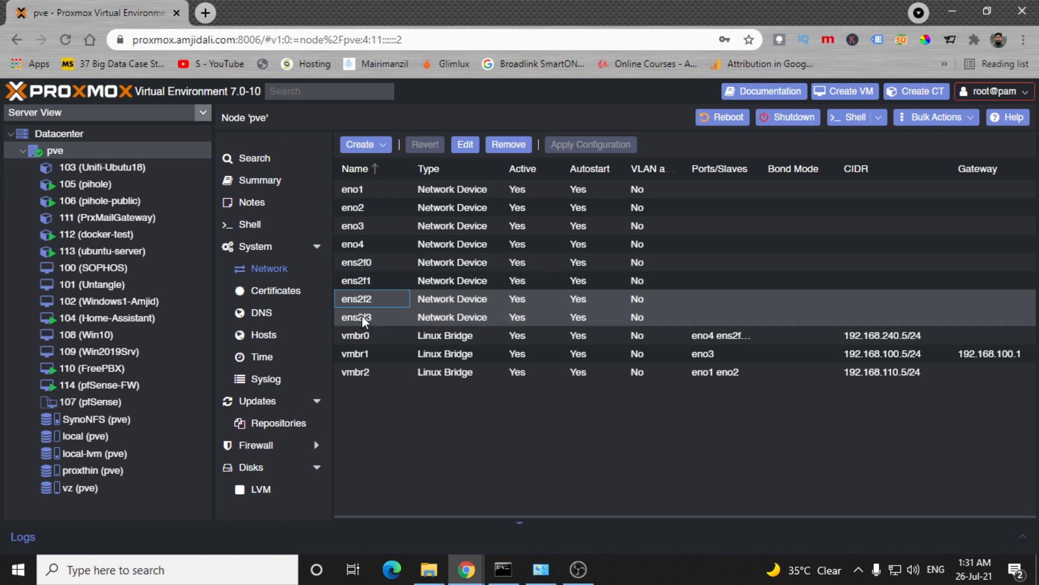
{"action": "left_click", "coordinate": [359, 319]}
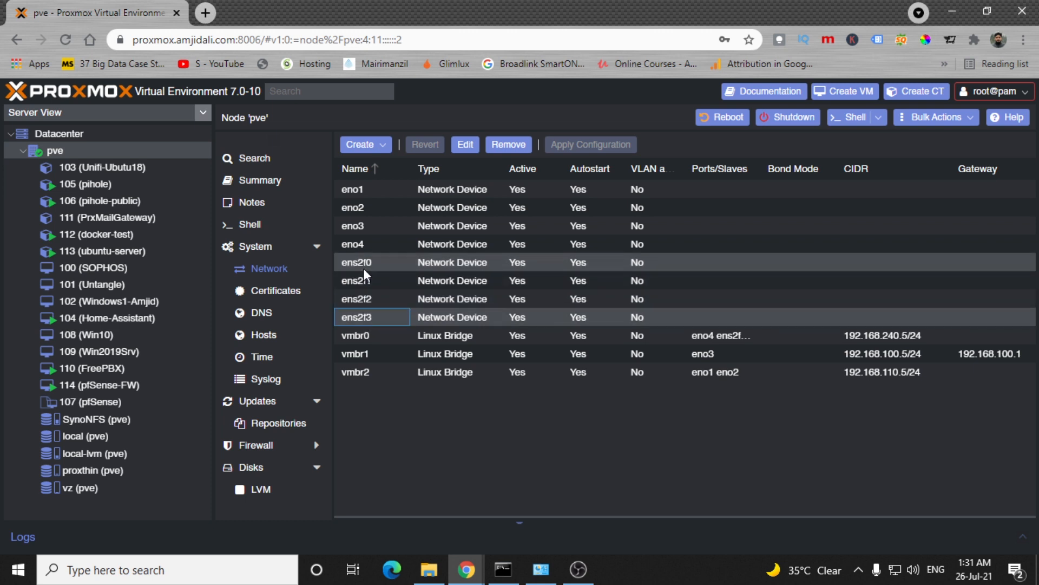
{"action": "left_click", "coordinate": [355, 228]}
{"action": "left_click", "coordinate": [359, 185]}
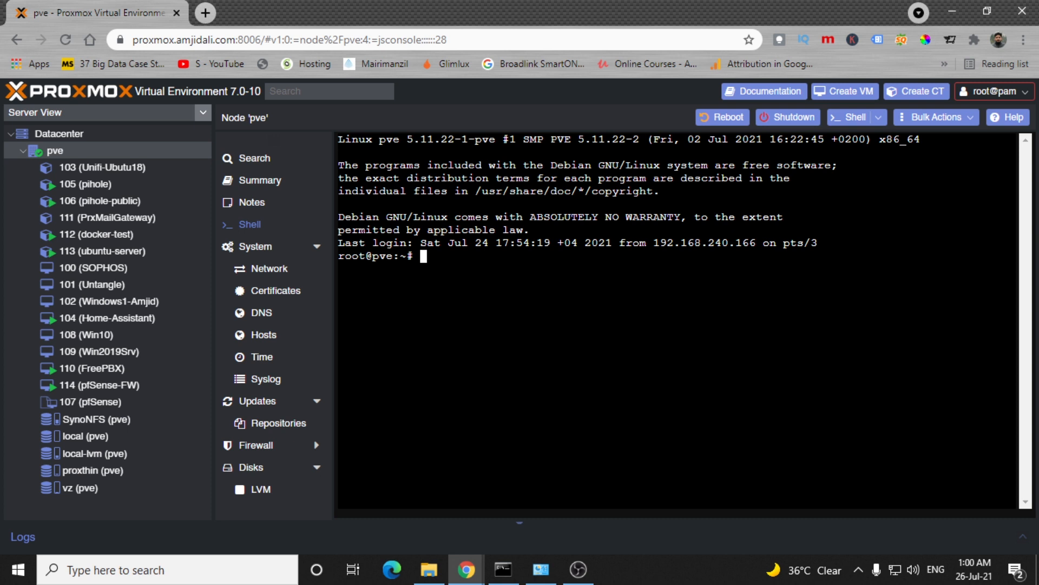
View /etc/apt/sources.list with nano in the pve node's shell and exit the editor without changes
{"action": "type", "text": "nano /etc/apt/sources.list"}
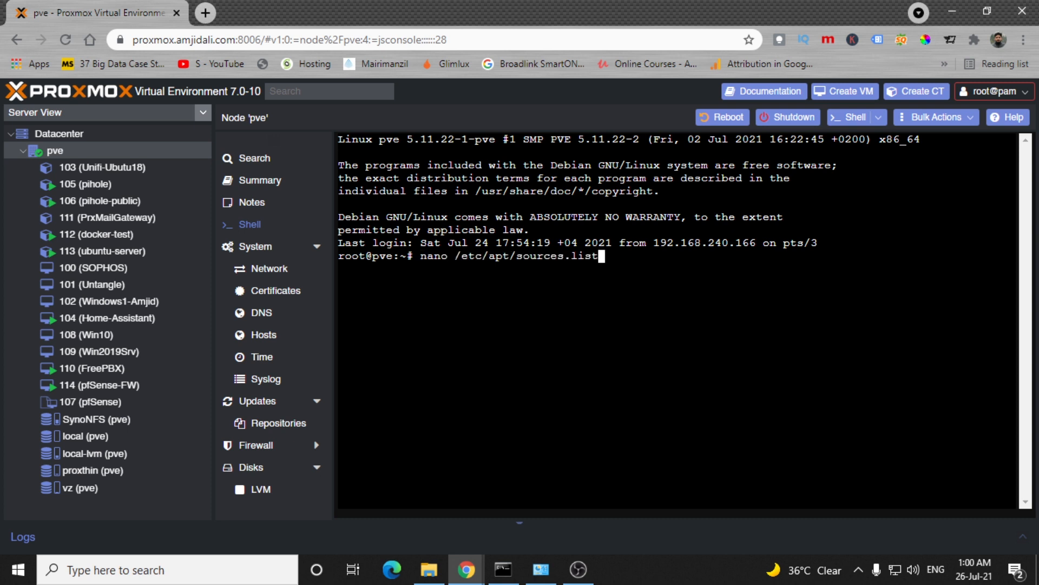
{"action": "key", "text": "Return"}
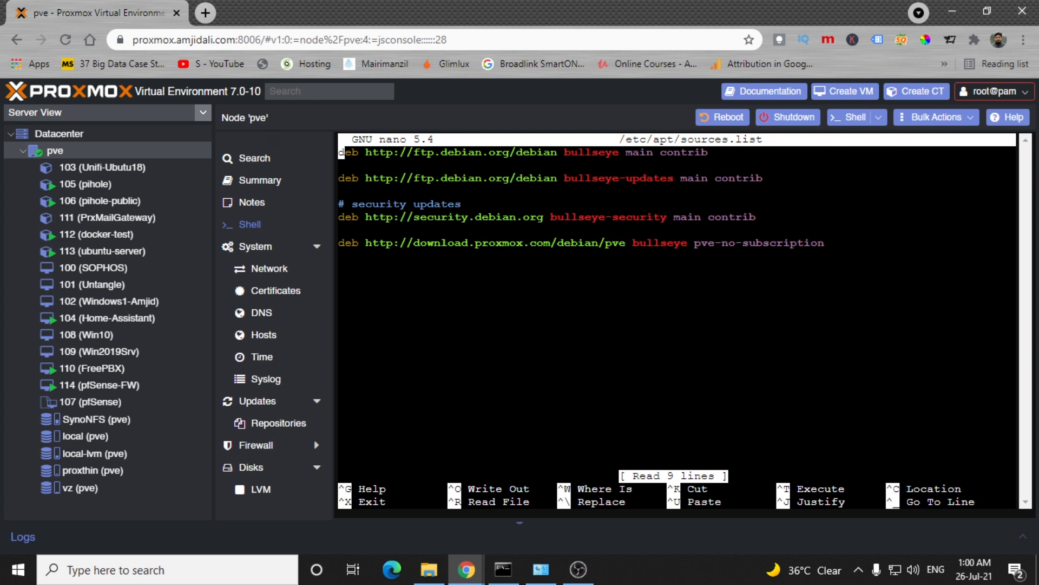
{"action": "key", "text": "ctrl+x"}
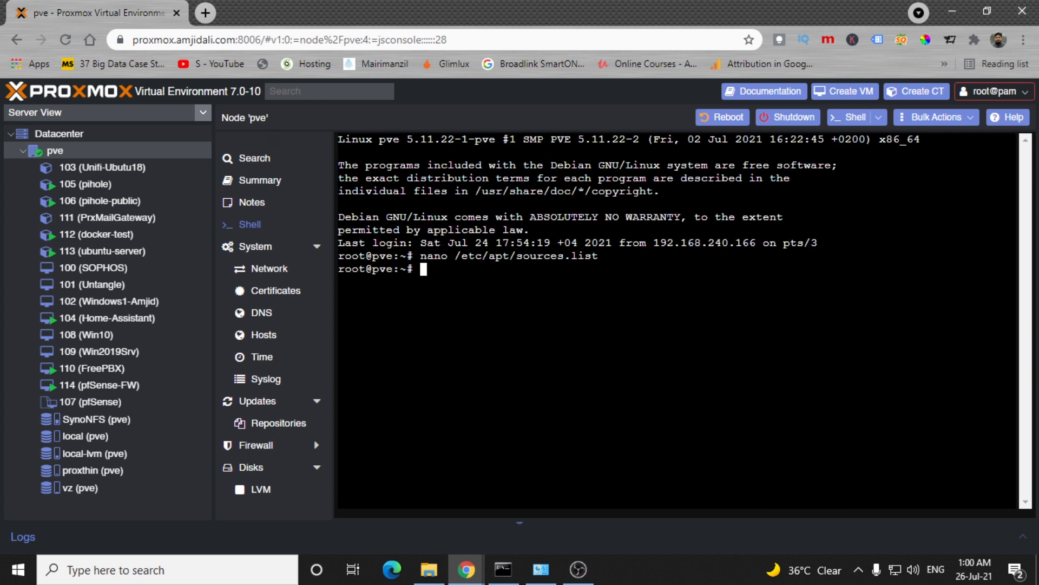
Recall the command "nano /etc/pve/qemu-server/108.conf" from the shell history, examine that VM configuration file and exit without changes
{"action": "key", "text": "Up"}
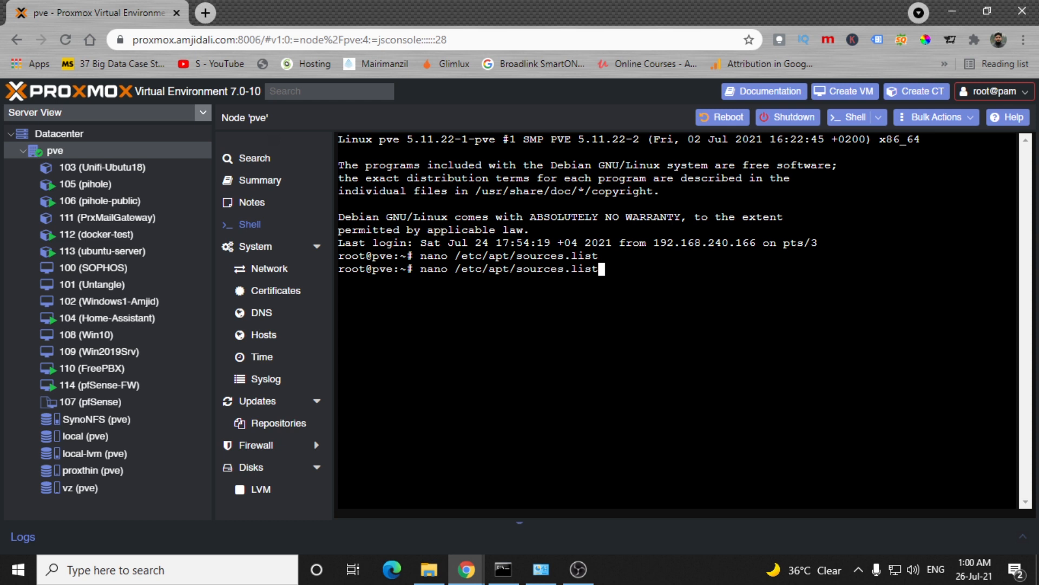
{"action": "type", "text": ".d/pve-enterprise.list"}
{"action": "key", "text": "Up"}
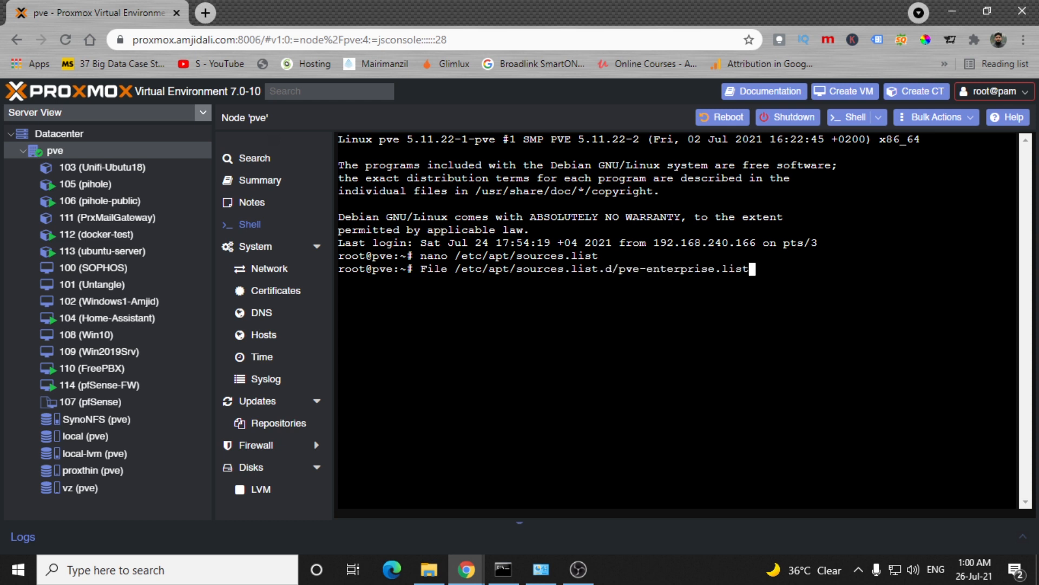
{"action": "key", "text": "Up"}
{"action": "key", "text": "Up"}
{"action": "key", "text": "Up"}
{"action": "key", "text": "Up"}
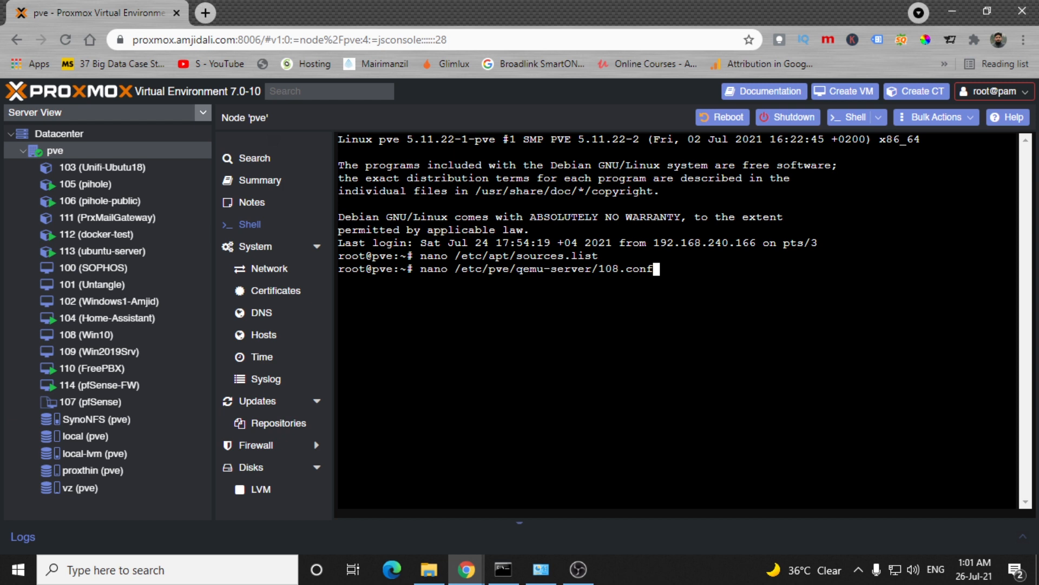
{"action": "key", "text": "Return"}
{"action": "key", "text": "Down"}
{"action": "key", "text": "Down"}
{"action": "key", "text": "Down"}
{"action": "key", "text": "Down"}
{"action": "key", "text": "Down"}
{"action": "key", "text": "Down"}
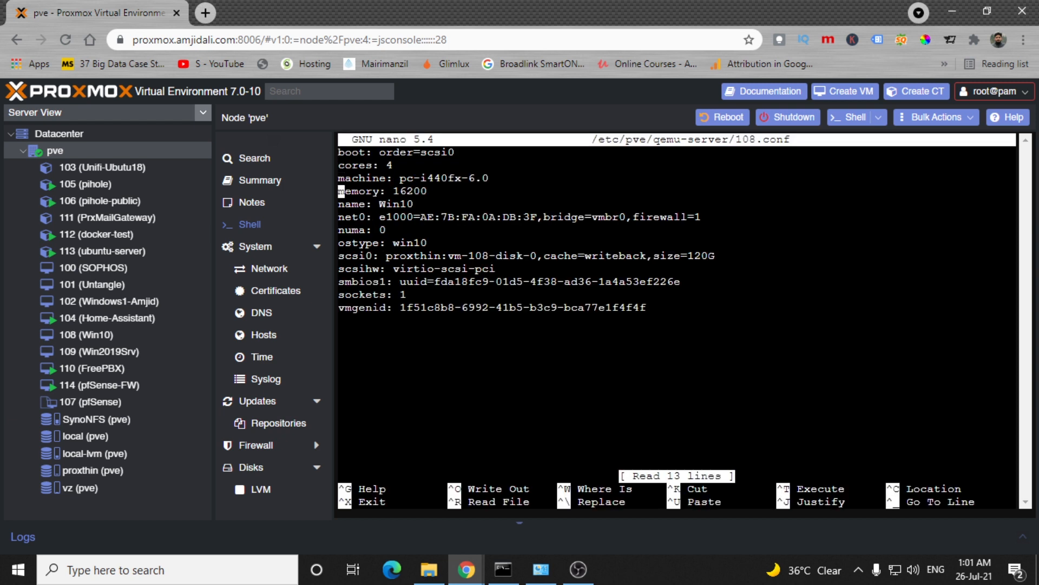
{"action": "key", "text": "Down"}
{"action": "key", "text": "Down"}
{"action": "key", "text": "Down"}
{"action": "key", "text": "Down"}
{"action": "key", "text": "Down"}
{"action": "key", "text": "Down"}
{"action": "key", "text": "Down"}
{"action": "key", "text": "Up"}
{"action": "key", "text": "Up"}
{"action": "key", "text": "Up"}
{"action": "key", "text": "Up"}
{"action": "key", "text": "Up"}
{"action": "key", "text": "Up"}
{"action": "key", "text": "ctrl+x"}
Browse back through the shell's command history to the "qm importdisk 106" command without running anything
{"action": "key", "text": "Up"}
{"action": "key", "text": "Up"}
{"action": "key", "text": "Up"}
{"action": "key", "text": "Up"}
{"action": "key", "text": "Up"}
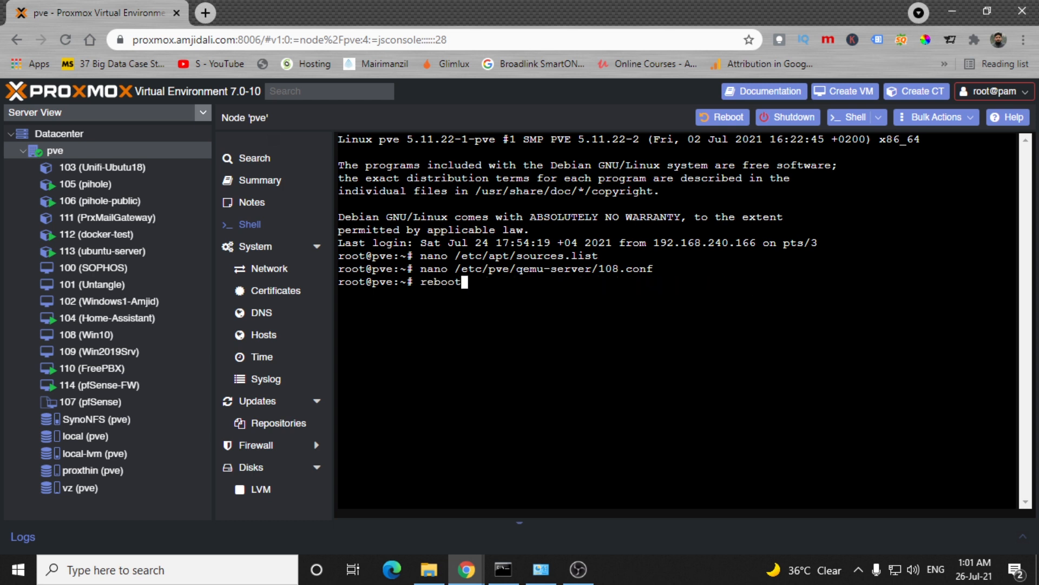
{"action": "key", "text": "Up"}
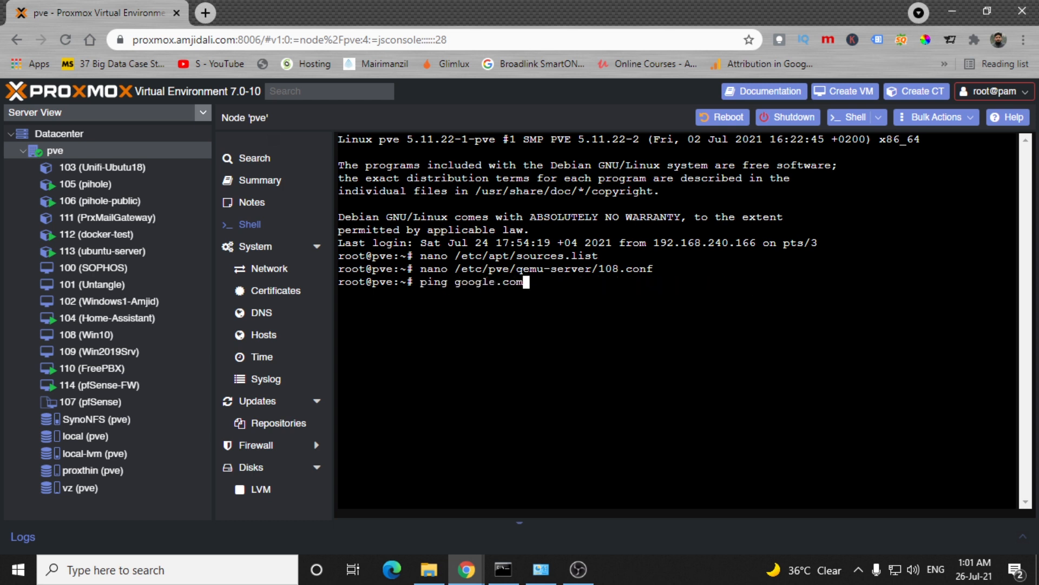
{"action": "key", "text": "Up"}
{"action": "key", "text": "Up"}
{"action": "key", "text": "Up"}
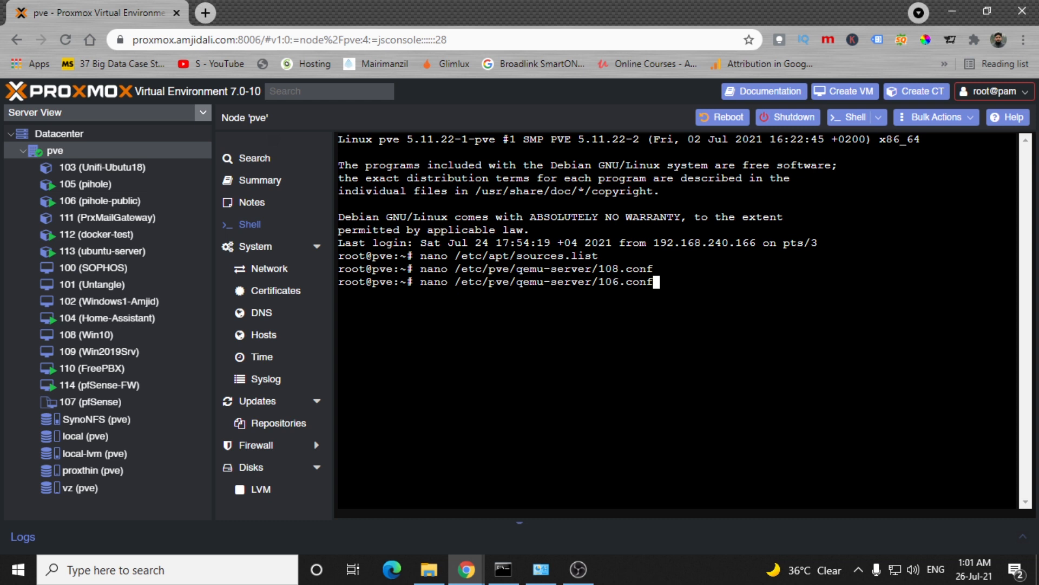
{"action": "key", "text": "Down"}
{"action": "key", "text": "Up"}
{"action": "key", "text": "Down"}
{"action": "key", "text": "Home"}
{"action": "type", "text": "sudo"}
{"action": "key", "text": "End"}
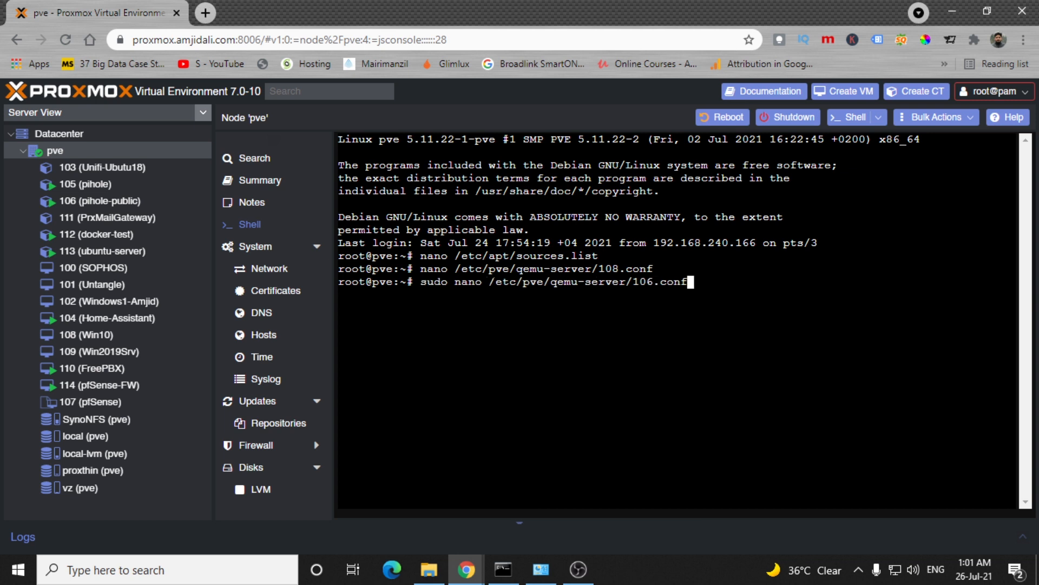
{"action": "key", "text": "Up"}
{"action": "key", "text": "Up"}
{"action": "key", "text": "Up"}
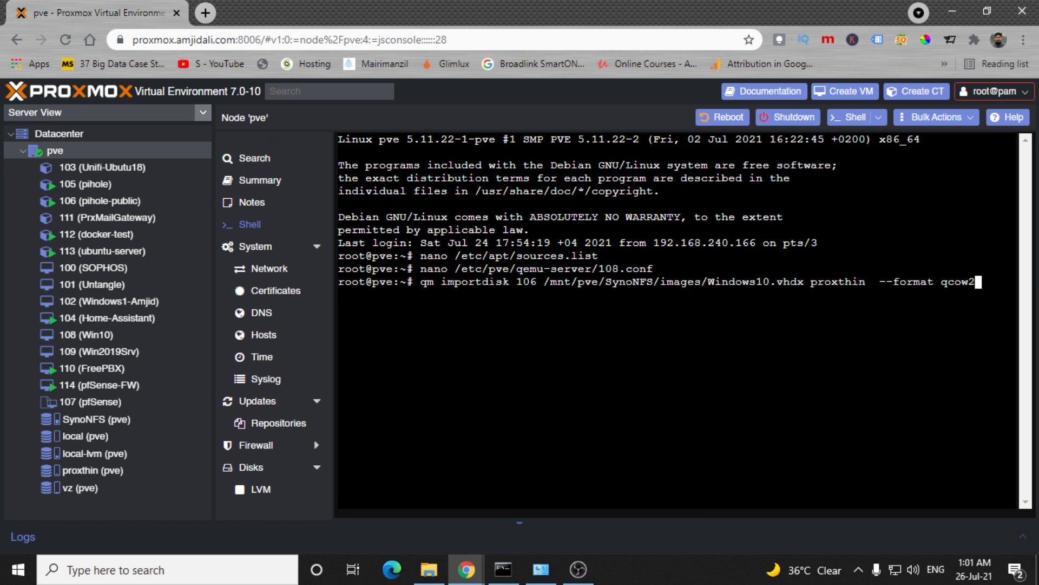
Recall the clear command from the shell history and run it to empty the terminal
{"action": "key", "text": "Up"}
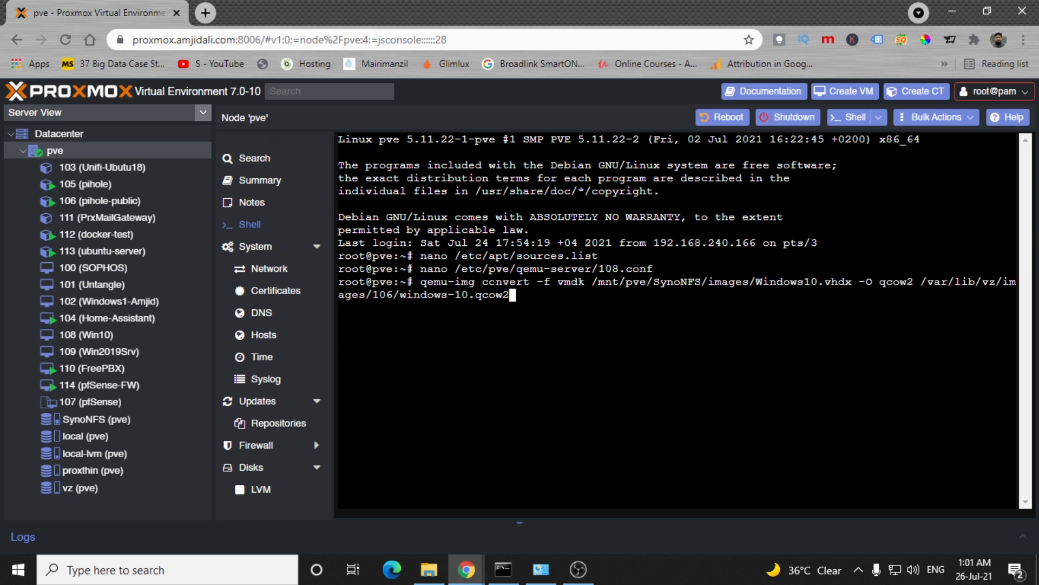
{"action": "key", "text": "Up"}
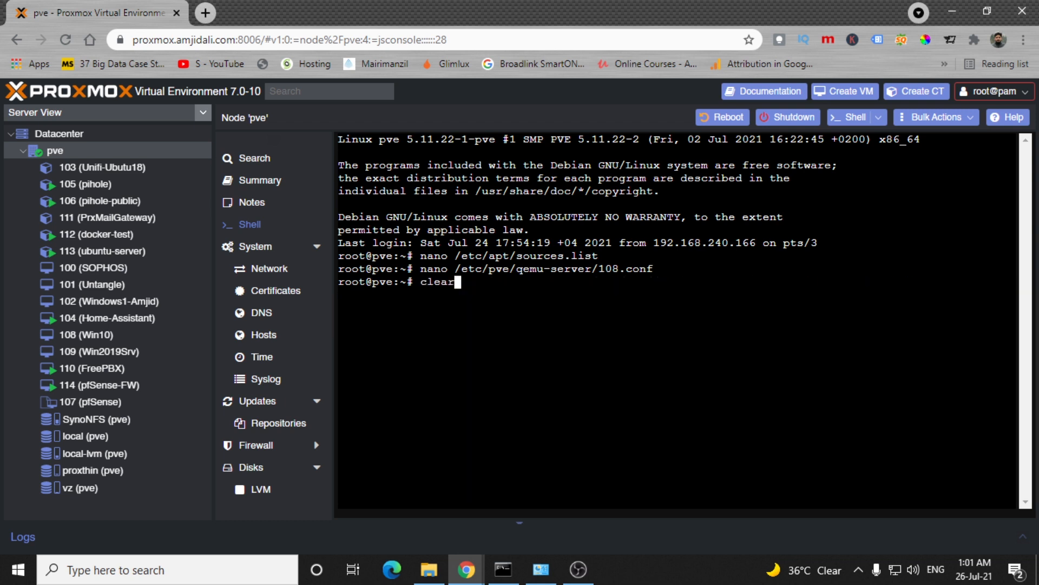
{"action": "key", "text": "Return"}
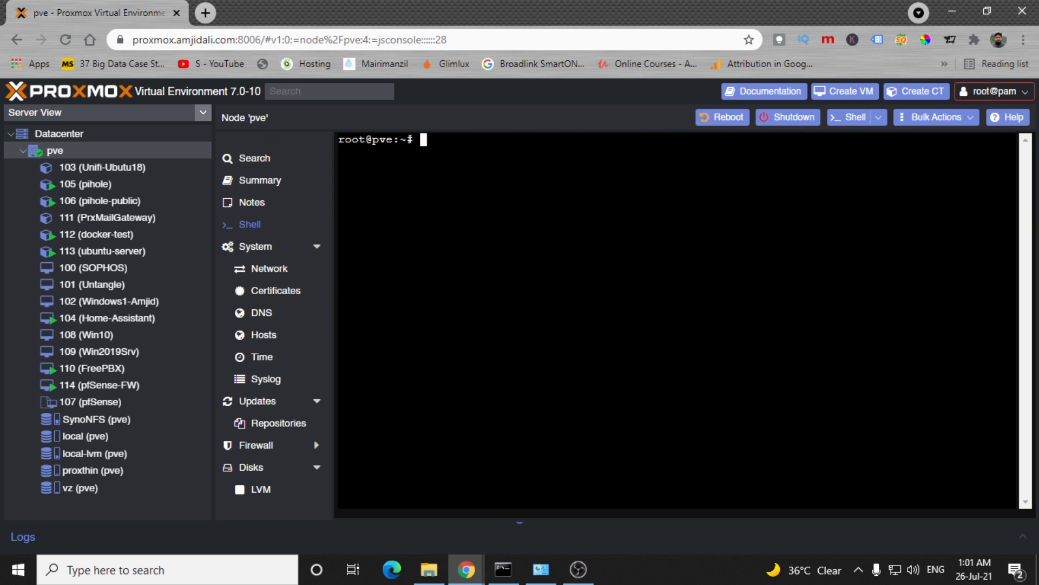
View the pve node's system services and certificates, selecting pve-root-ca.pem and pveproxy-ssl.pem in the certificate list
{"action": "left_click", "coordinate": [309, 246]}
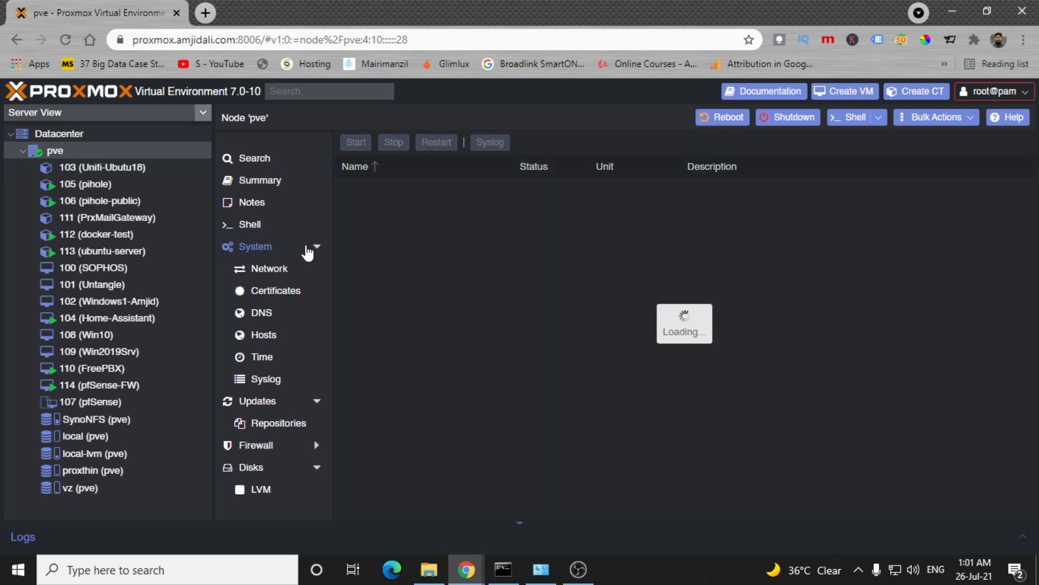
{"action": "left_click", "coordinate": [270, 269]}
{"action": "left_click", "coordinate": [279, 291]}
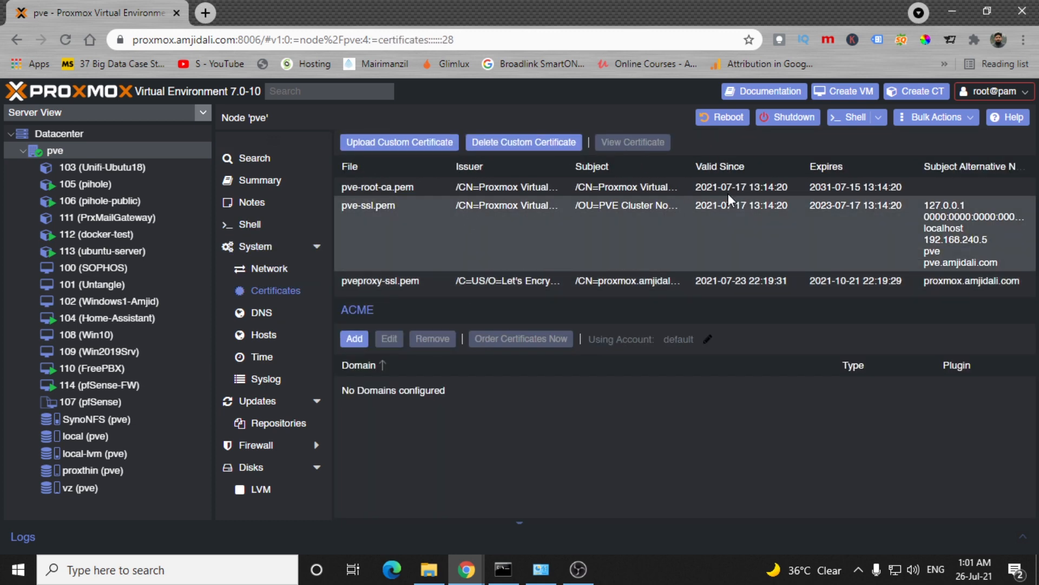
{"action": "left_click", "coordinate": [391, 187]}
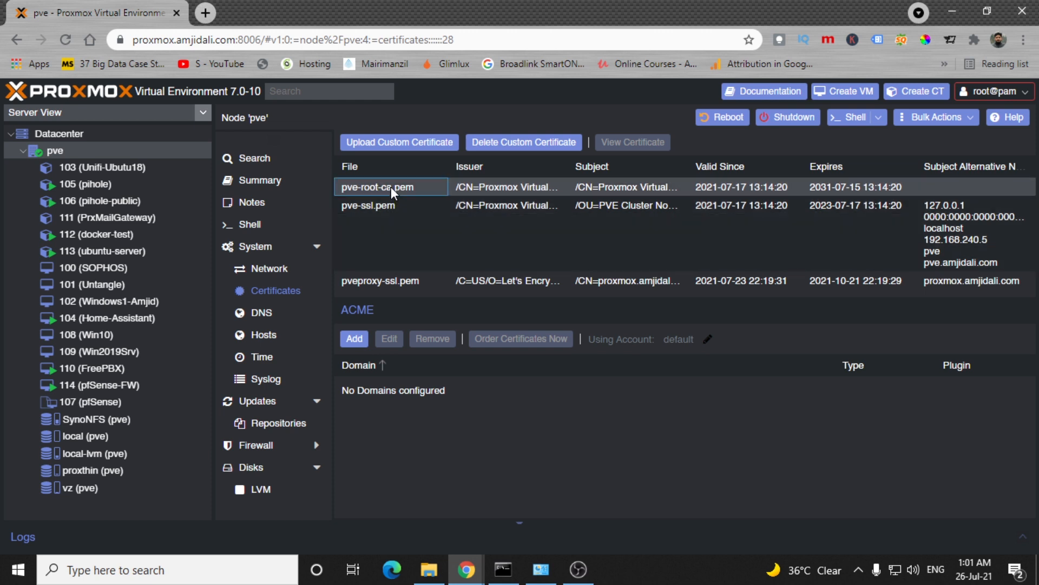
{"action": "left_click", "coordinate": [378, 278]}
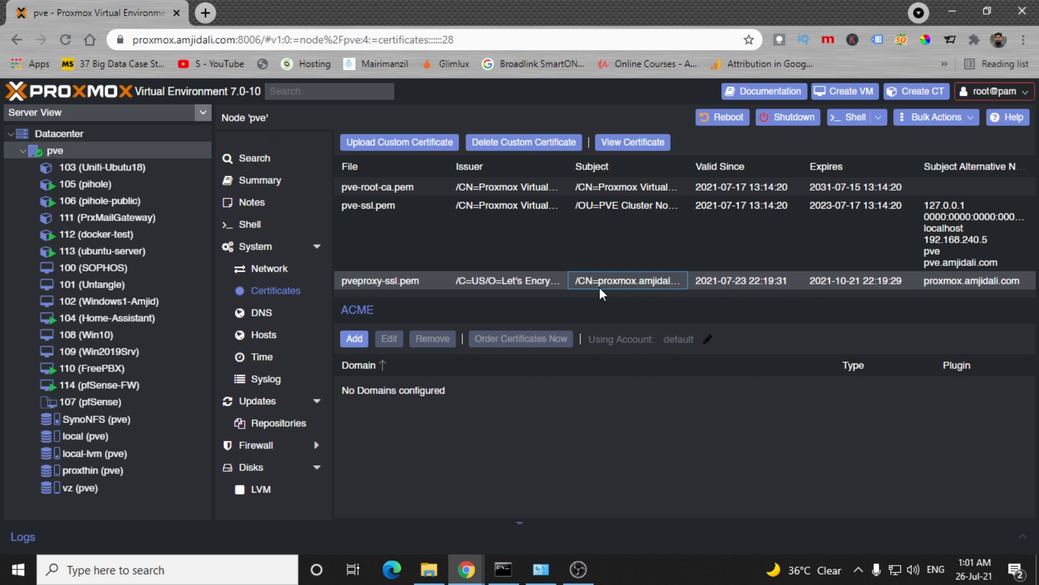
Review the pve node's DNS, Hosts, Time and Syslog pages in turn
{"action": "left_click", "coordinate": [261, 312]}
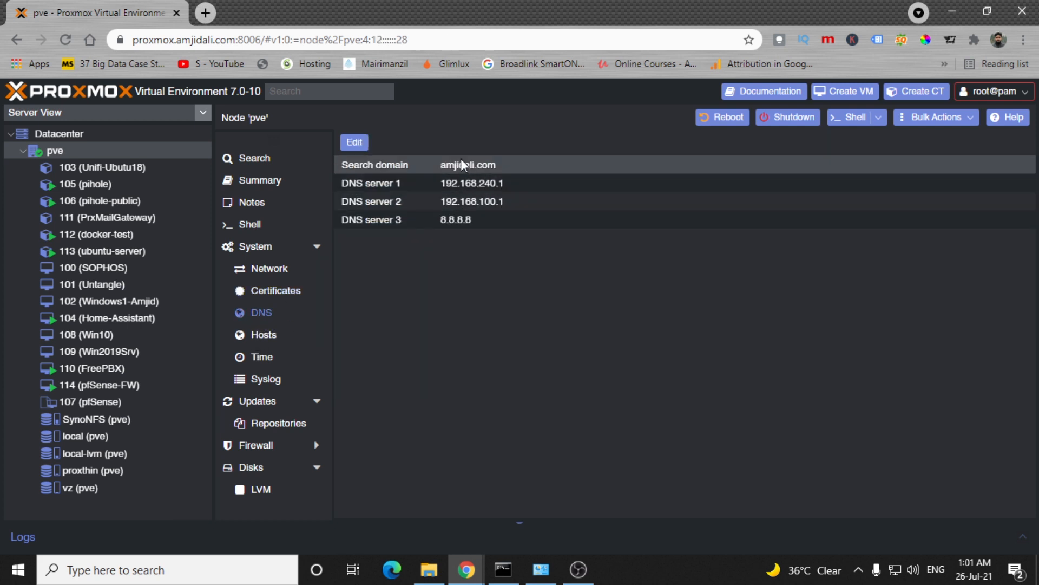
{"action": "left_click", "coordinate": [265, 336]}
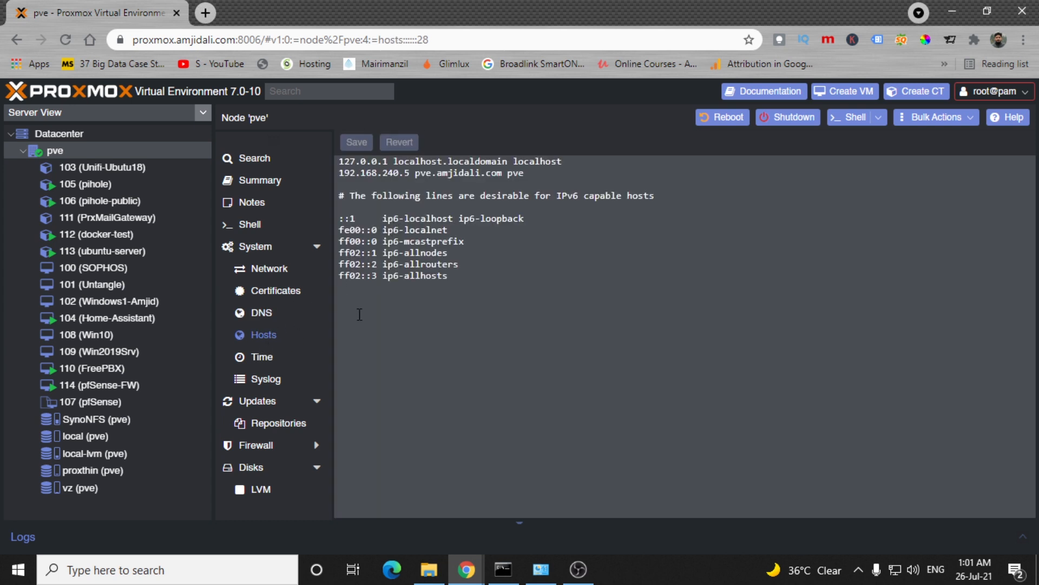
{"action": "left_click", "coordinate": [266, 362]}
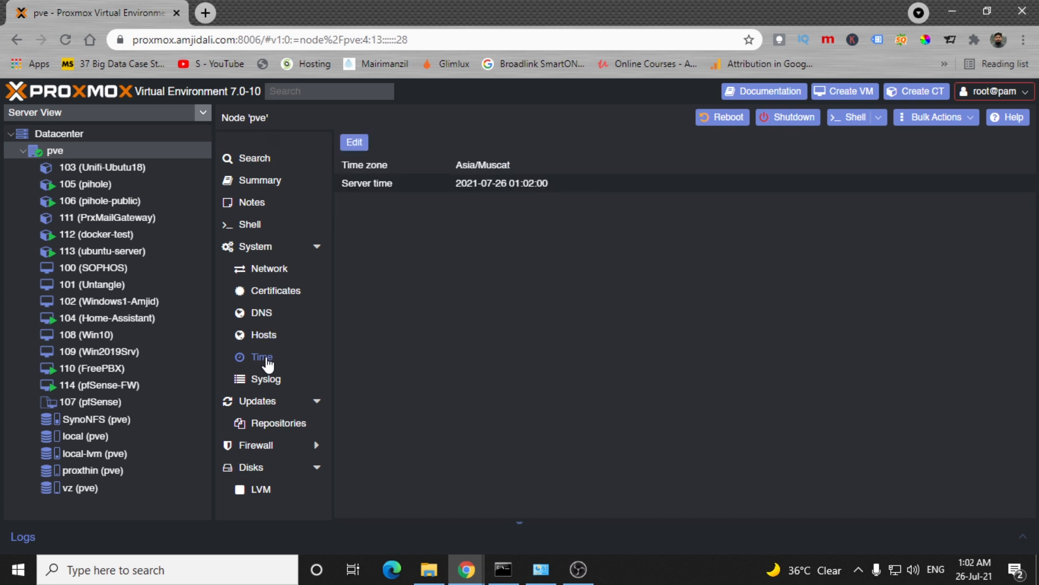
{"action": "scroll", "coordinate": [324, 335], "scroll_direction": "down", "scroll_amount": 3}
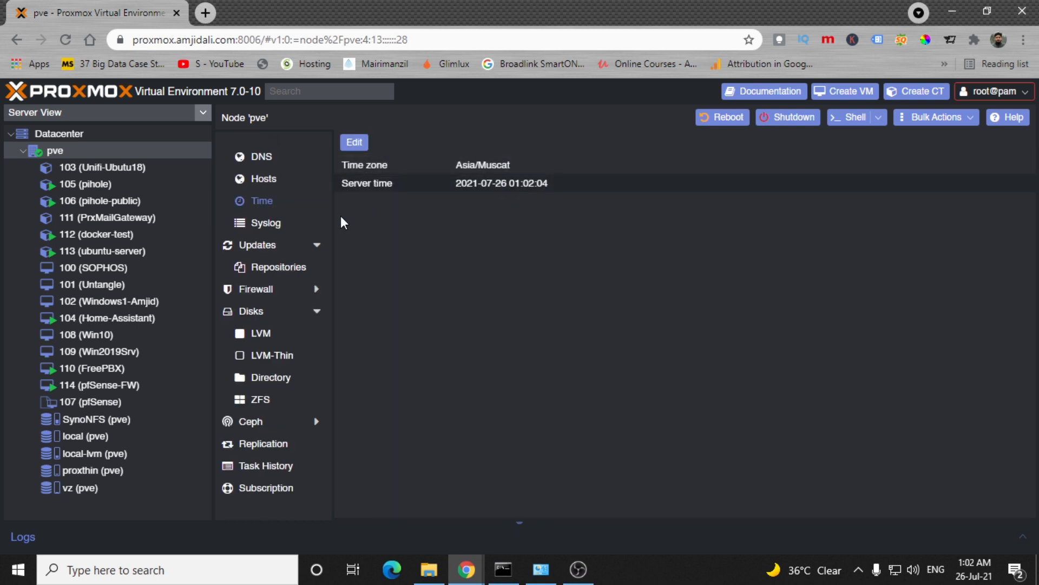
{"action": "left_click", "coordinate": [273, 225]}
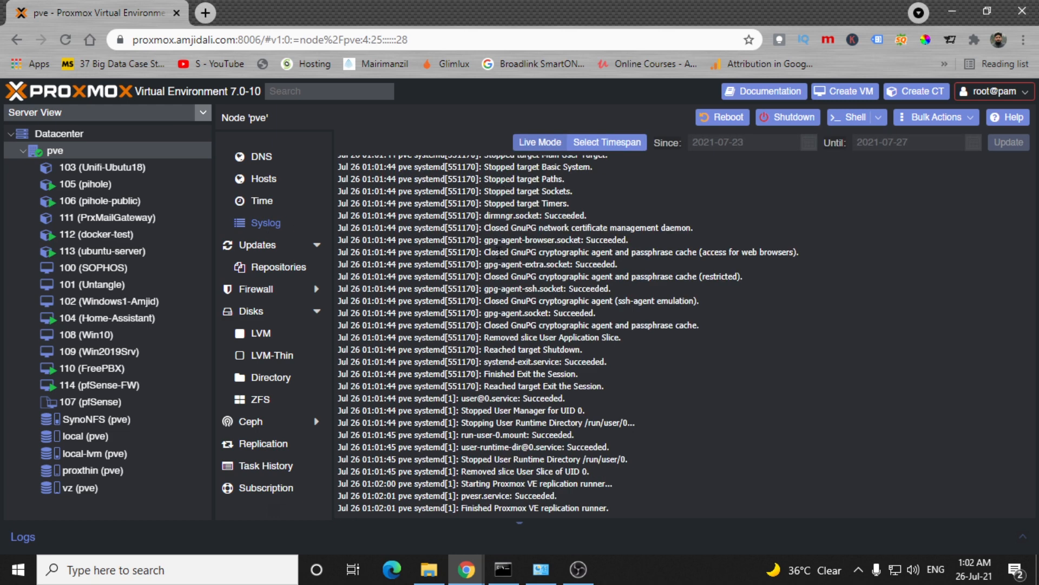
Enable the pve-enterprise repository in the node's APT repositories, disable it again and select the download.proxmox.com repository
{"action": "left_click", "coordinate": [262, 249]}
{"action": "left_click", "coordinate": [256, 269]}
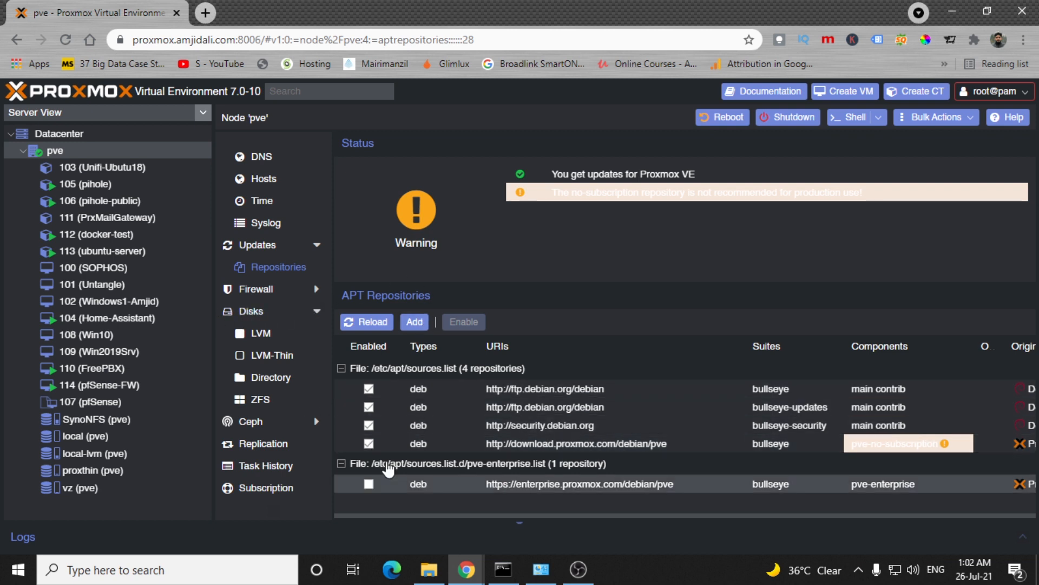
{"action": "left_click", "coordinate": [427, 485]}
{"action": "left_click", "coordinate": [470, 328]}
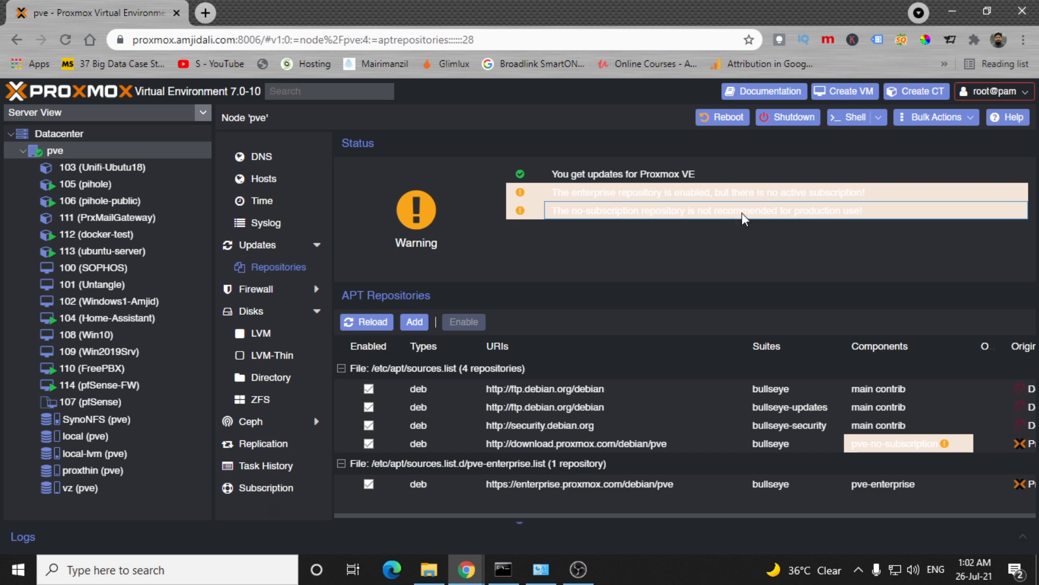
{"action": "left_click", "coordinate": [410, 484]}
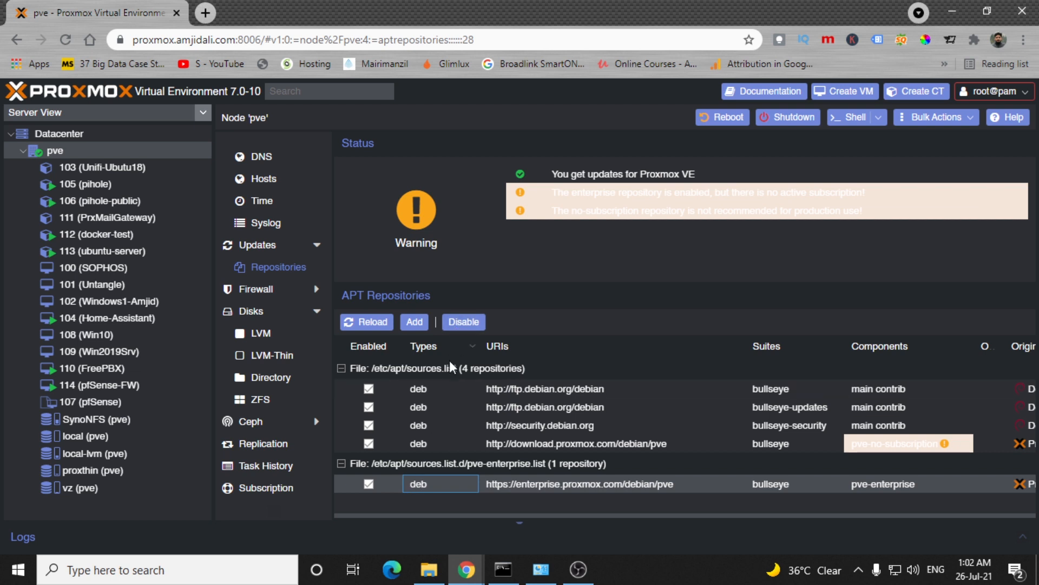
{"action": "left_click", "coordinate": [472, 321]}
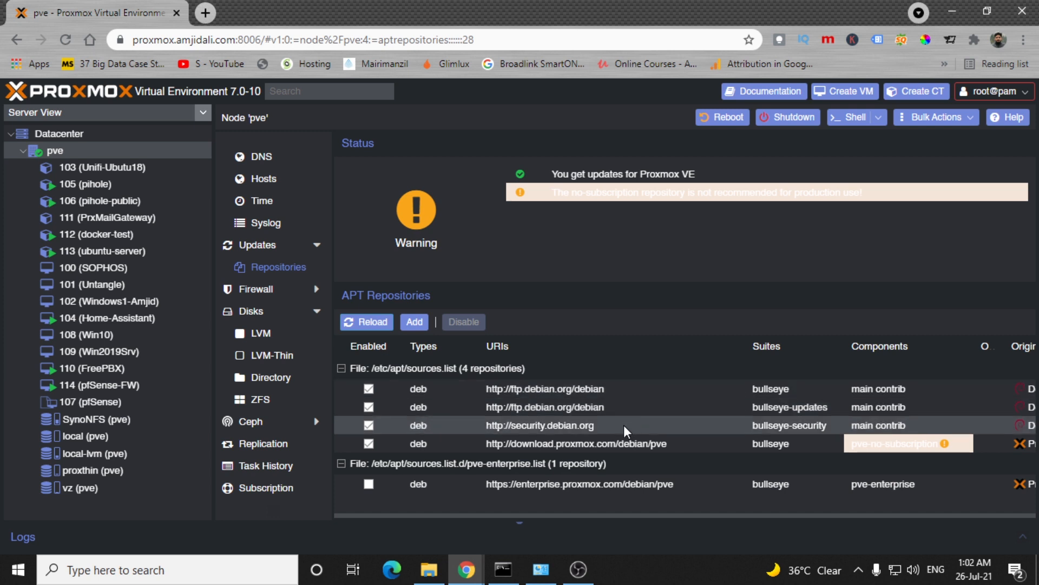
{"action": "left_click", "coordinate": [566, 447]}
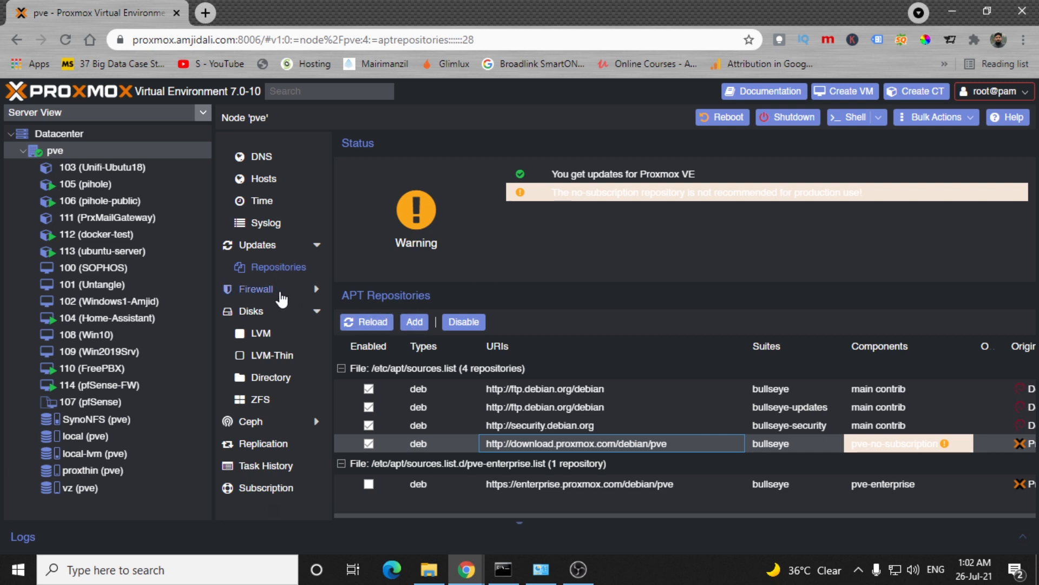
Add the comment "Bridge for NAS" to the vmbr2 Linux bridge and apply the pending network configuration
{"action": "scroll", "coordinate": [281, 298], "scroll_direction": "up", "scroll_amount": 3}
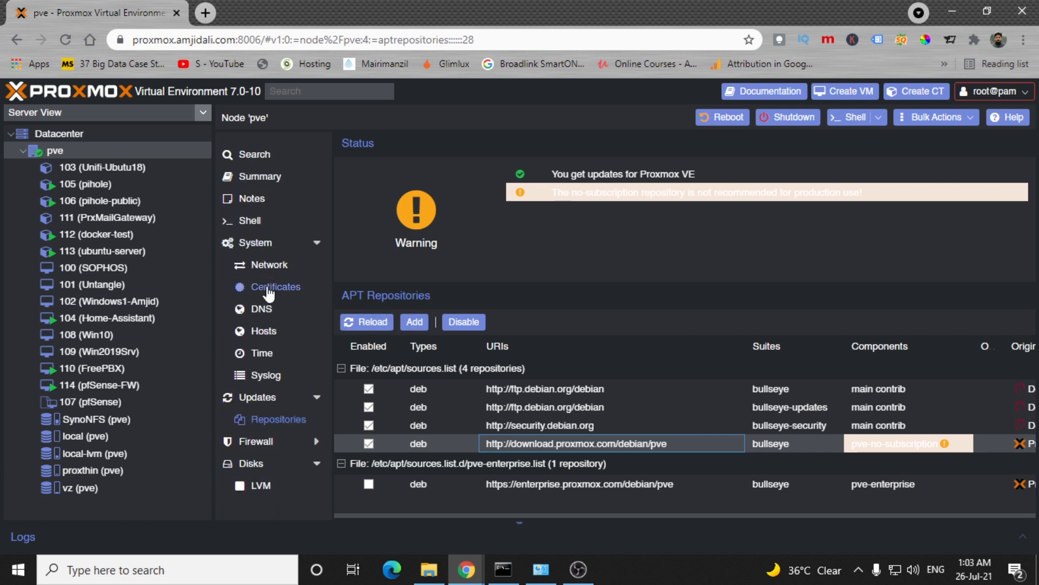
{"action": "left_click", "coordinate": [267, 269]}
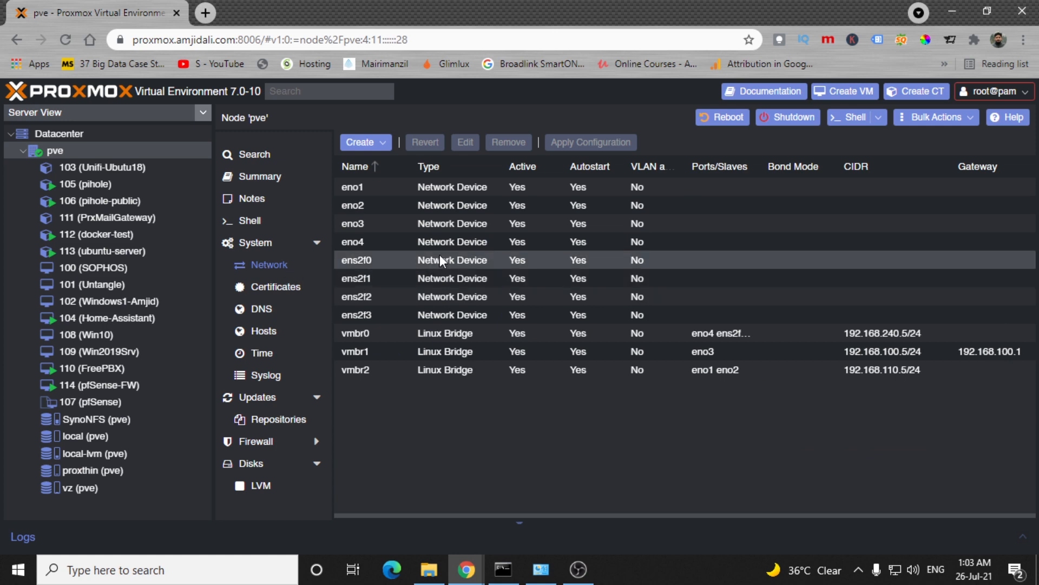
{"action": "double_click", "coordinate": [465, 373]}
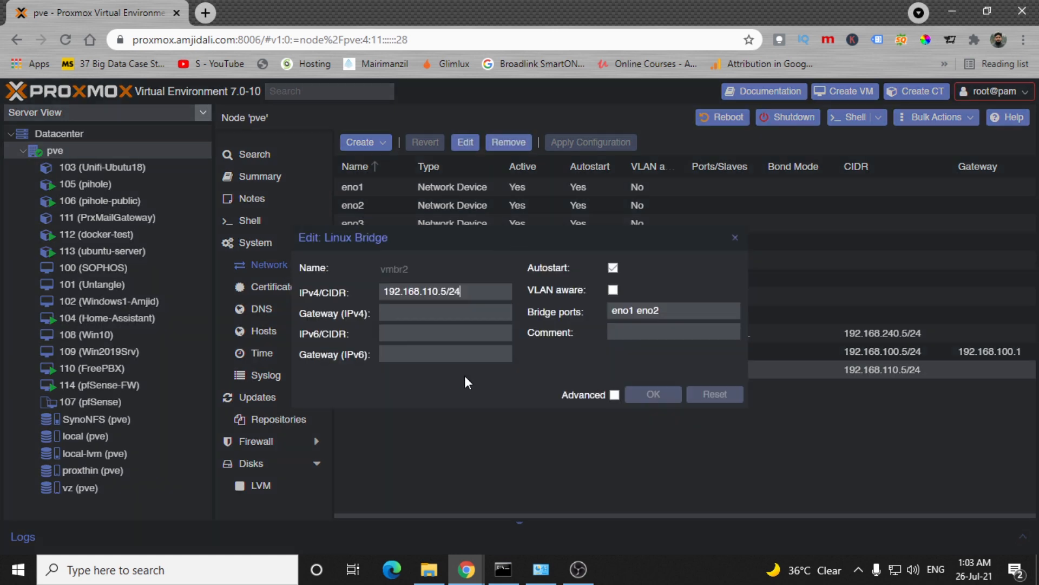
{"action": "left_click", "coordinate": [673, 330]}
{"action": "type", "text": "Bridge for NAS"}
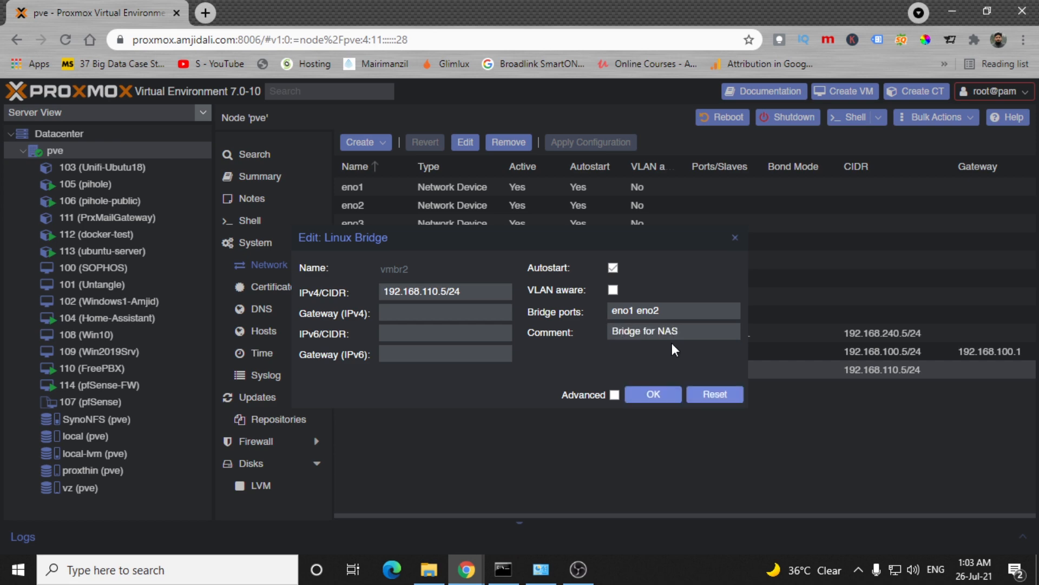
{"action": "left_click", "coordinate": [654, 393]}
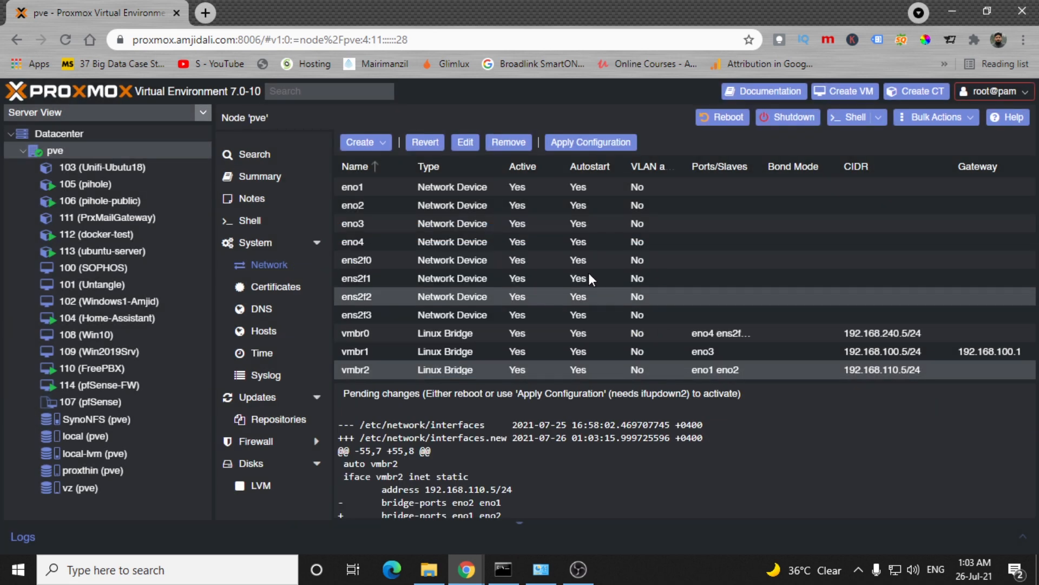
{"action": "left_click", "coordinate": [593, 144]}
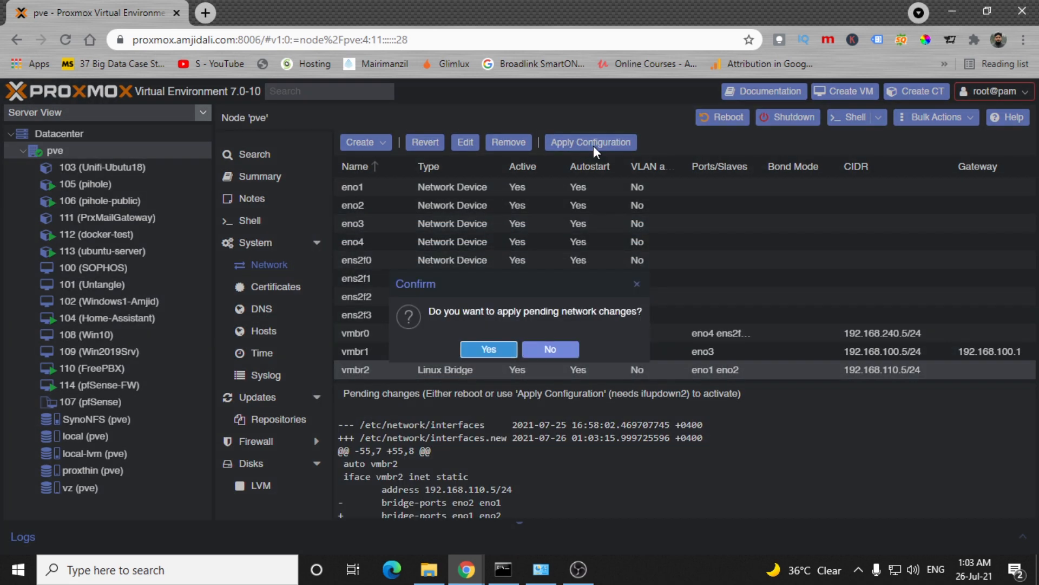
{"action": "left_click", "coordinate": [487, 350]}
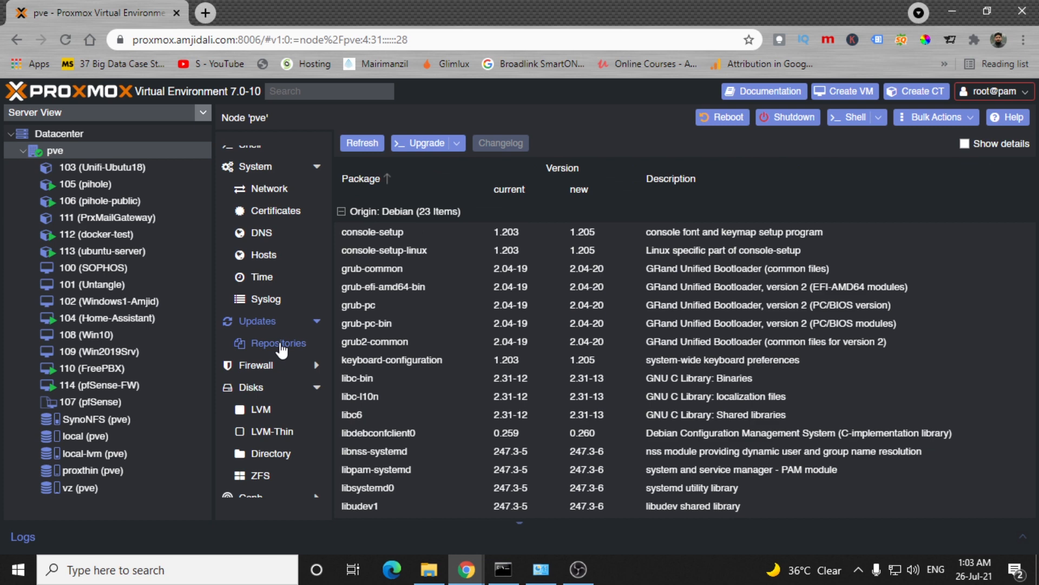
Refresh the pve node's package database from the available updates page and dismiss the task output
{"action": "left_click", "coordinate": [280, 344]}
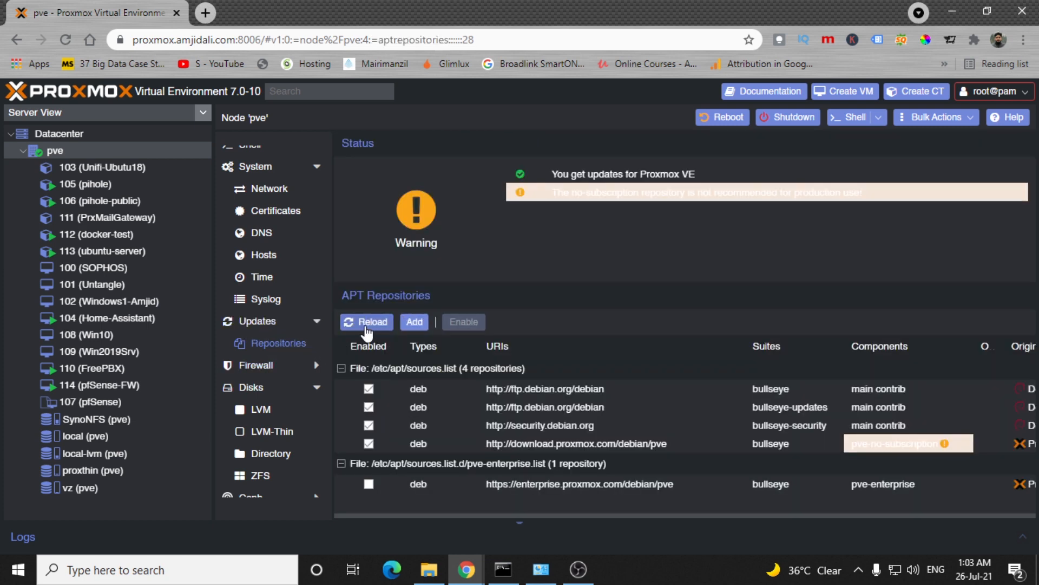
{"action": "left_click", "coordinate": [298, 321]}
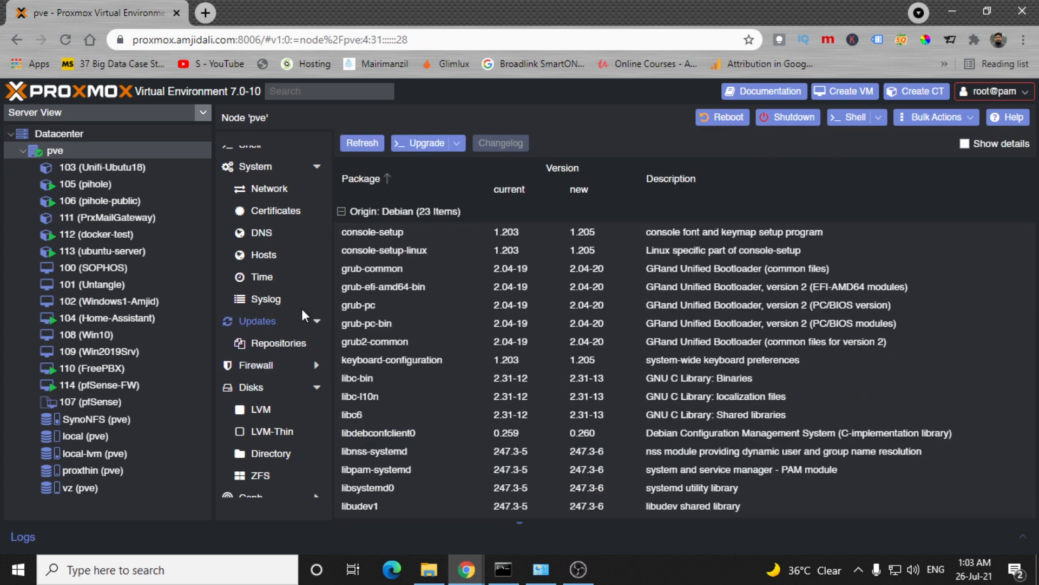
{"action": "left_click", "coordinate": [379, 143]}
{"action": "left_click", "coordinate": [517, 348]}
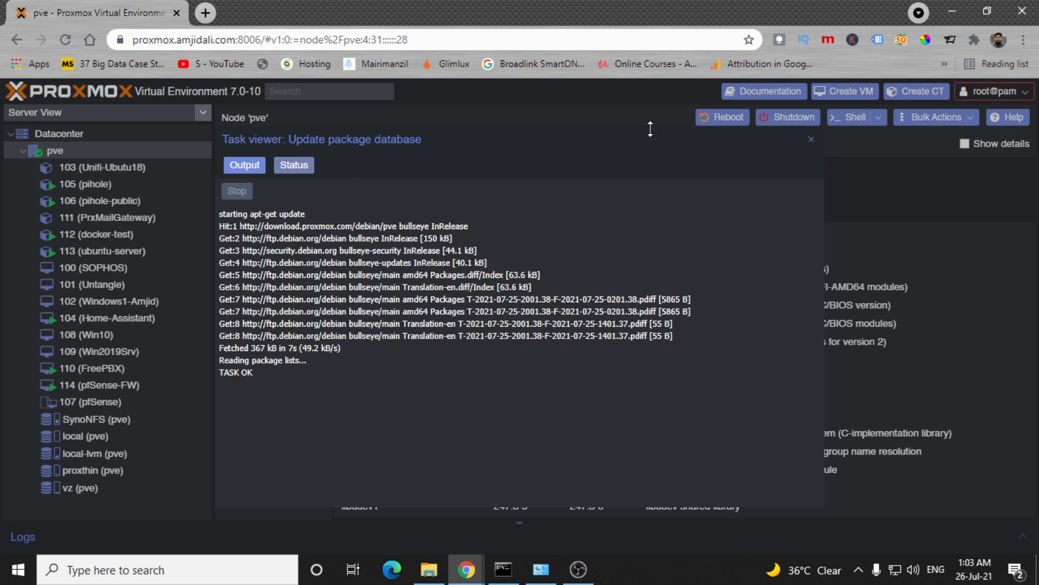
{"action": "left_click", "coordinate": [810, 139]}
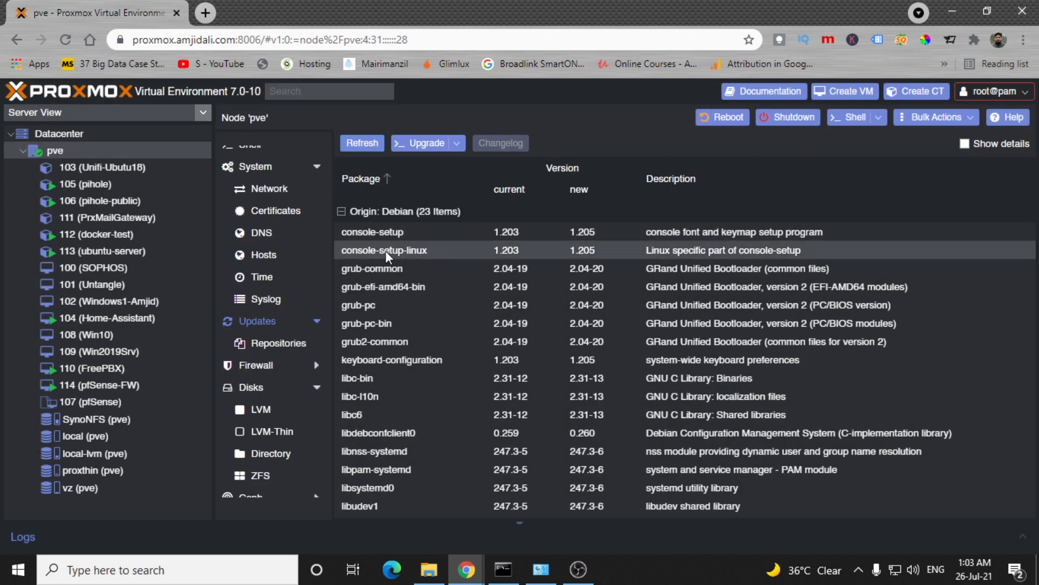
Start the node's package upgrade in a separate console window and answer its continuation prompt with y
{"action": "left_click", "coordinate": [415, 144]}
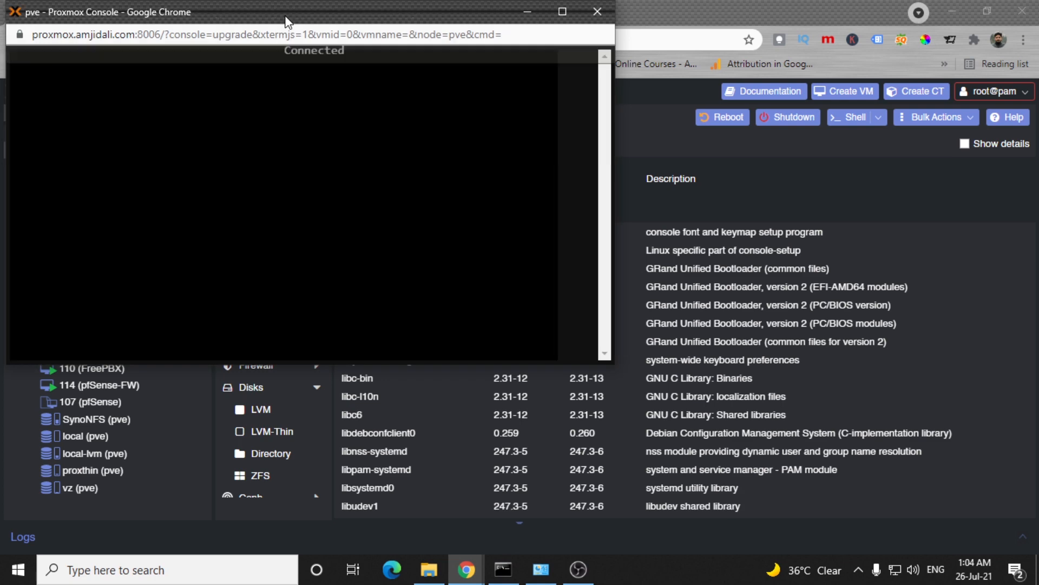
{"action": "left_click_drag", "start_coordinate": [289, 20], "coordinate": [498, 103]}
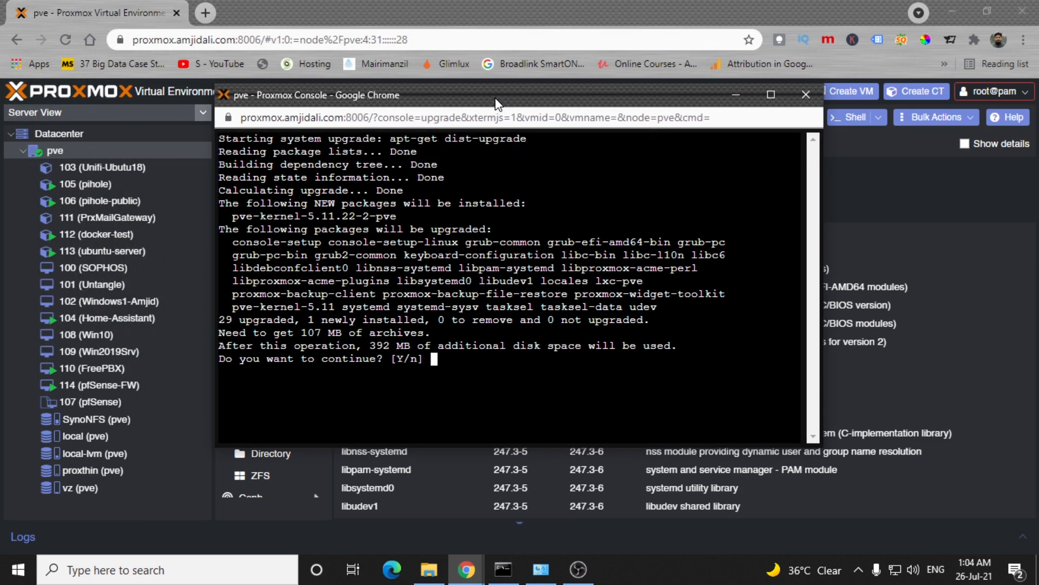
{"action": "type", "text": "y"}
{"action": "key", "text": "Return"}
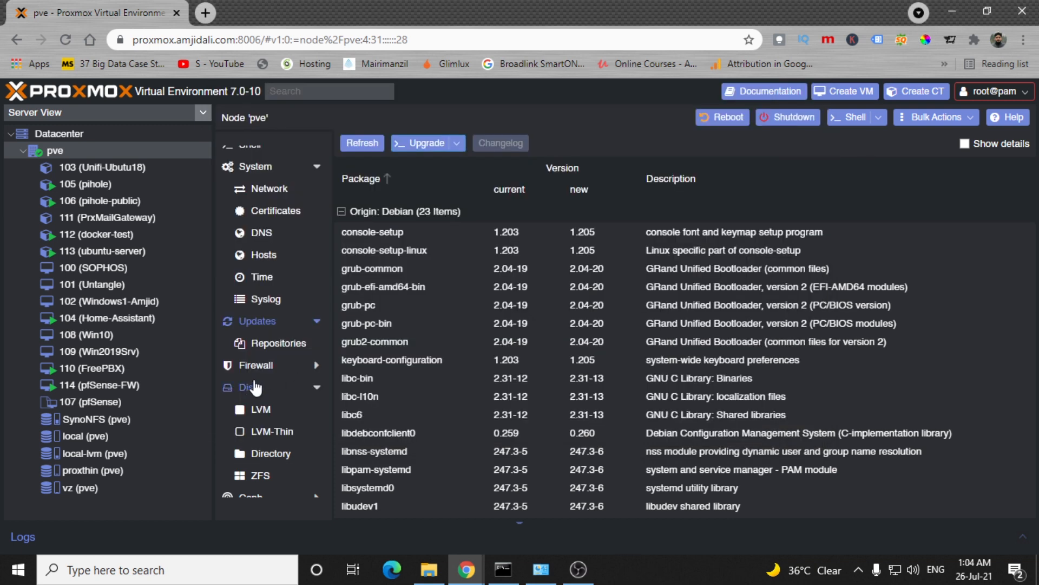
View the pve node's firewall rules and firewall options, then collapse the Firewall section
{"action": "left_click", "coordinate": [301, 371]}
{"action": "left_click", "coordinate": [312, 365]}
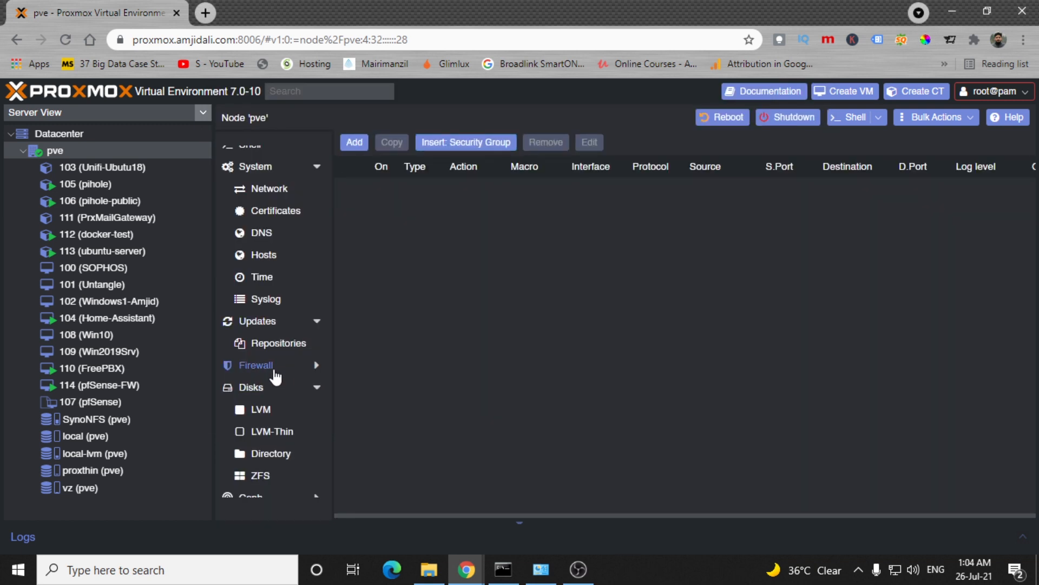
{"action": "left_click", "coordinate": [275, 370]}
{"action": "left_click", "coordinate": [264, 392]}
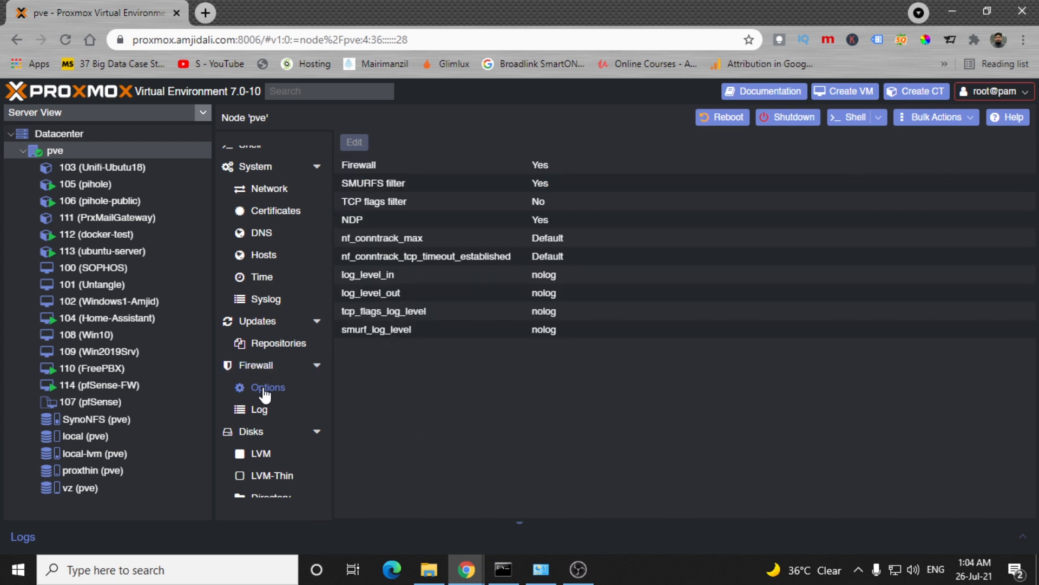
{"action": "left_click", "coordinate": [262, 368]}
{"action": "left_click", "coordinate": [264, 370]}
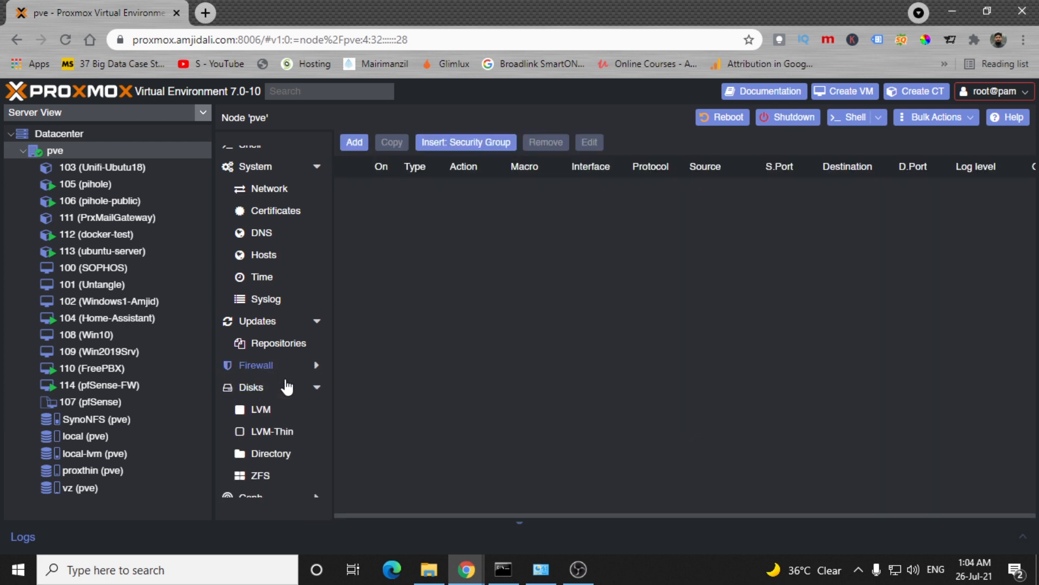
{"action": "scroll", "coordinate": [318, 393], "scroll_direction": "down", "scroll_amount": 3}
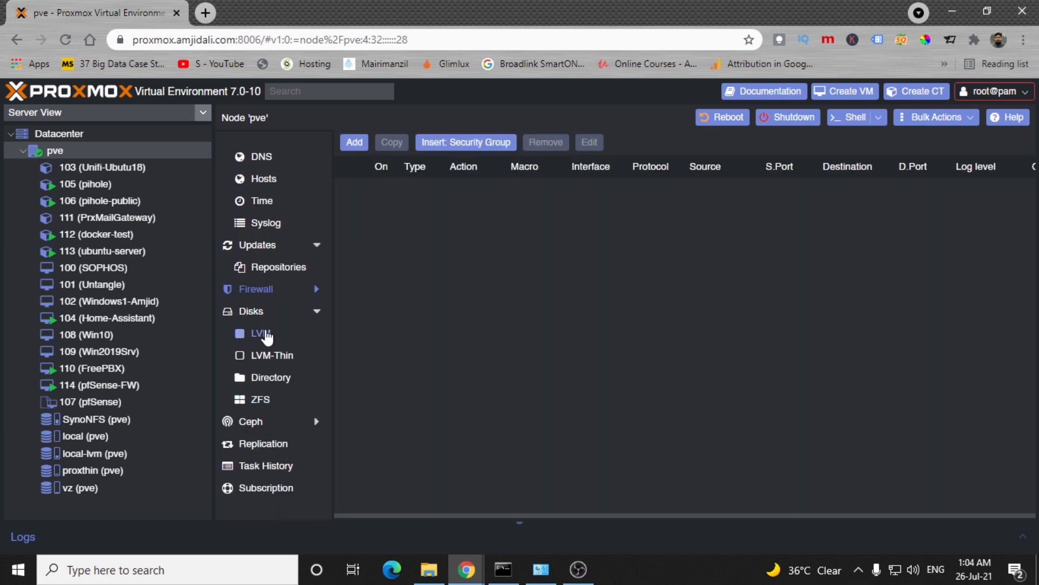
View the pve node's ZFS pools, disk list and Ceph status, then collapse the Disks and Ceph sections
{"action": "left_click", "coordinate": [260, 401]}
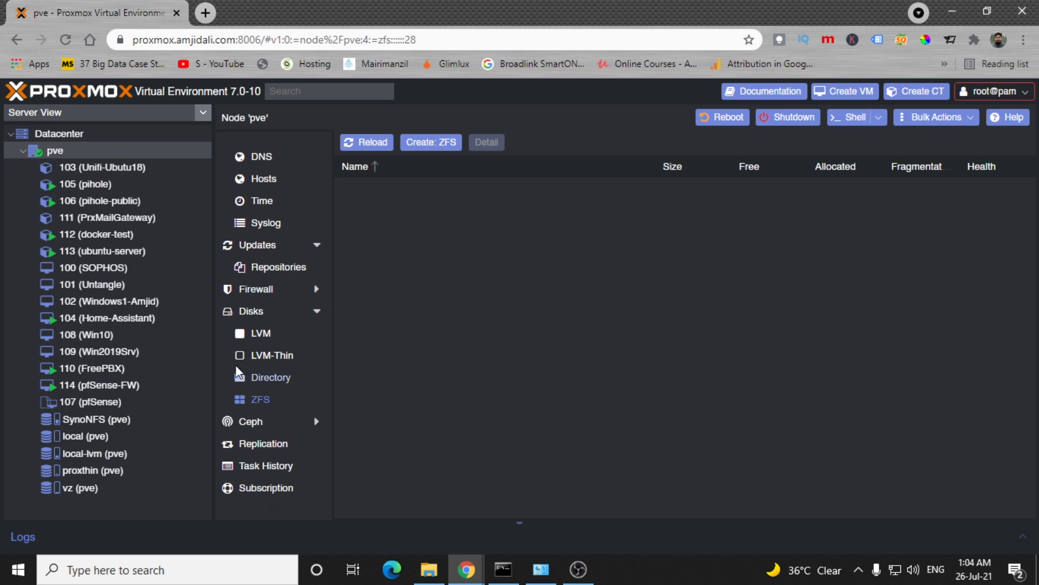
{"action": "left_click", "coordinate": [302, 314]}
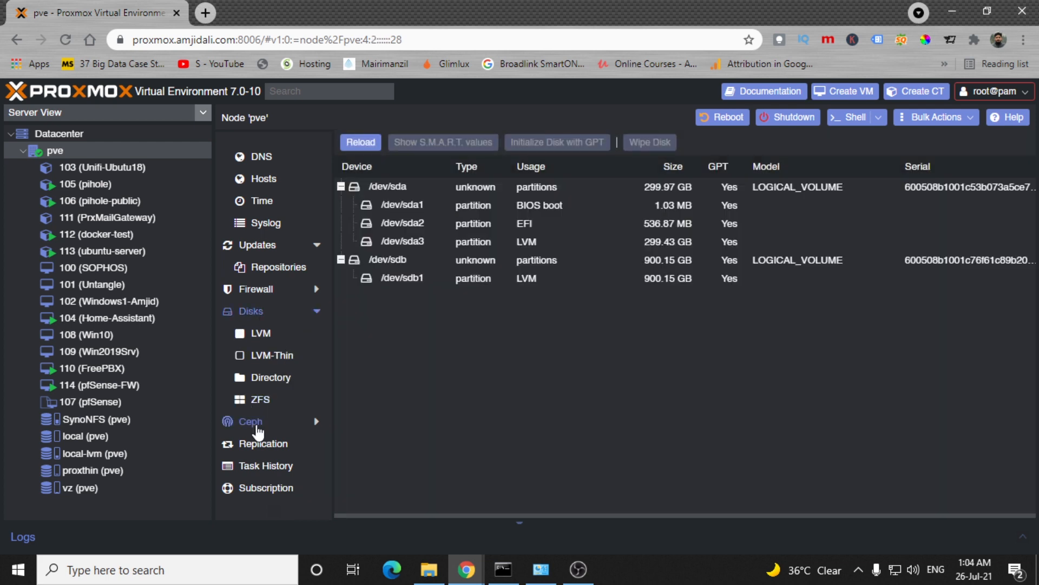
{"action": "left_click", "coordinate": [257, 427]}
{"action": "left_click", "coordinate": [319, 313]}
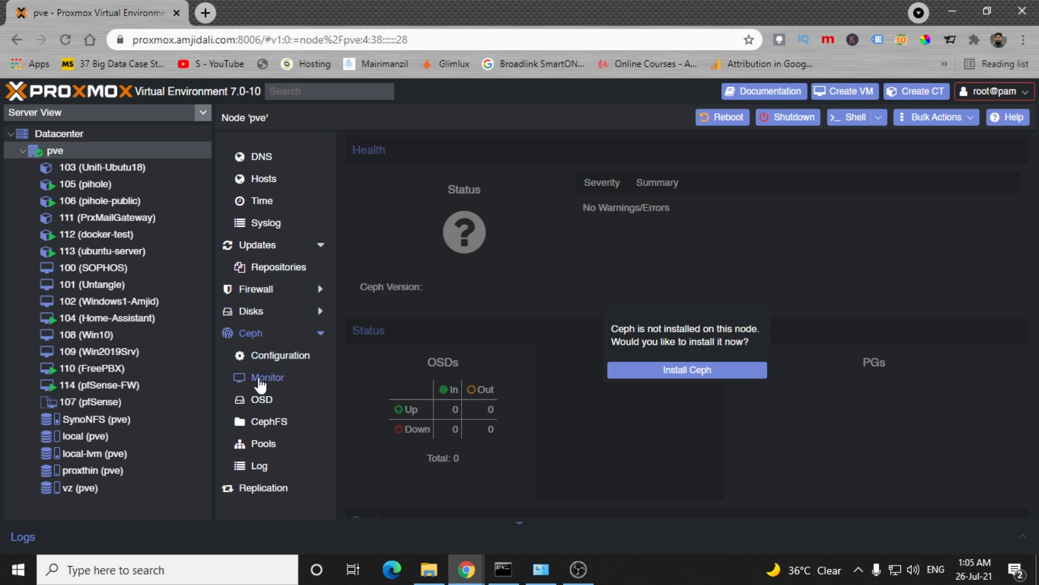
{"action": "left_click", "coordinate": [320, 333]}
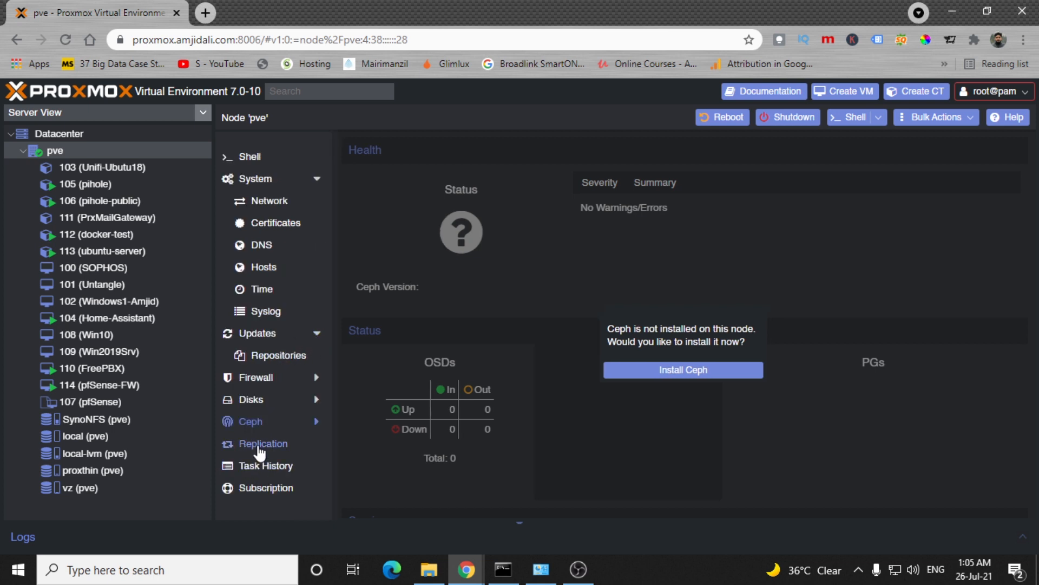
View the pve node's replication jobs and look through the older entries of its task history
{"action": "left_click", "coordinate": [259, 450]}
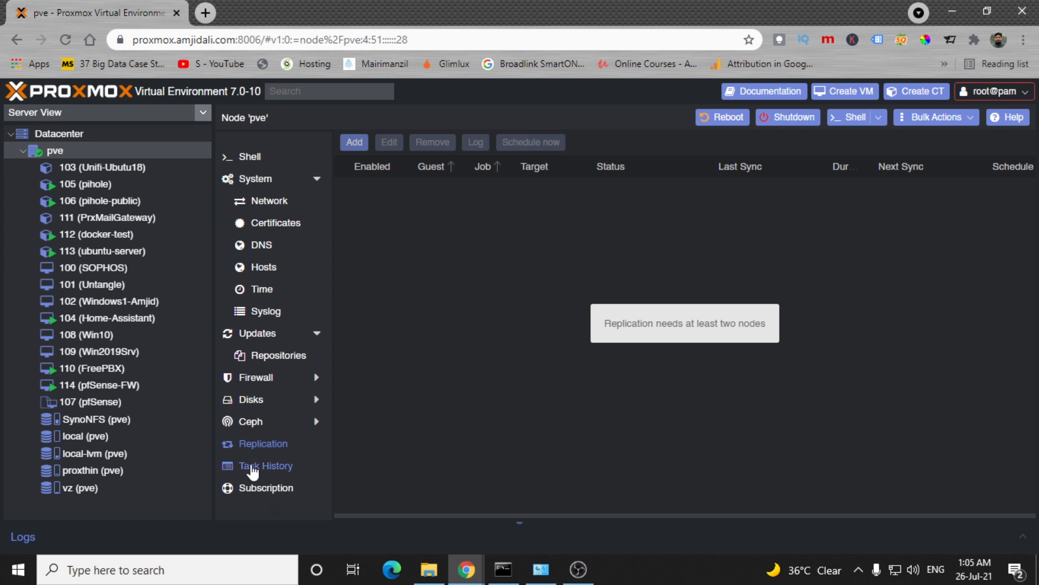
{"action": "left_click", "coordinate": [263, 471]}
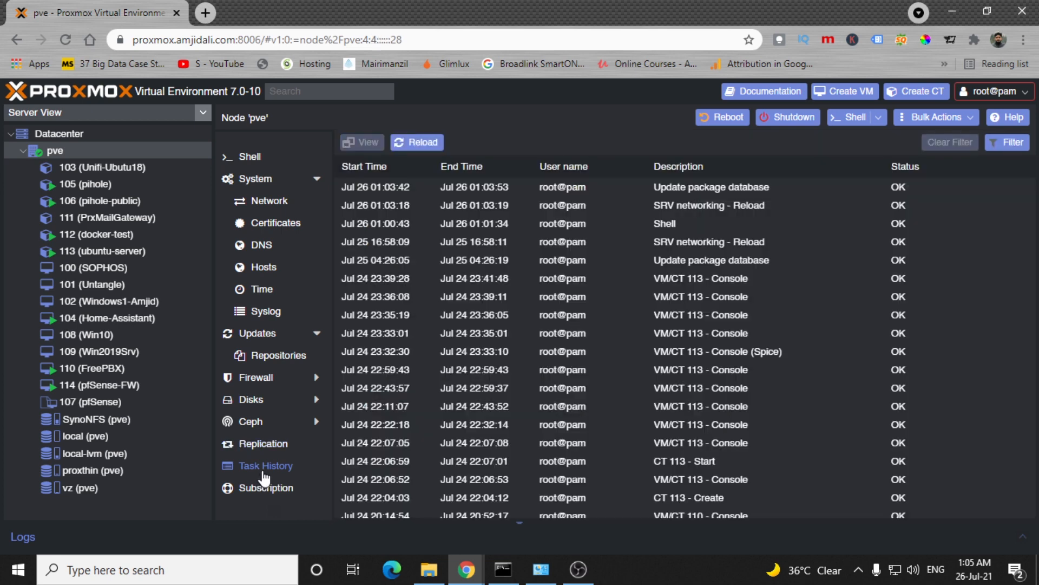
{"action": "scroll", "coordinate": [549, 271], "scroll_direction": "down", "scroll_amount": 10}
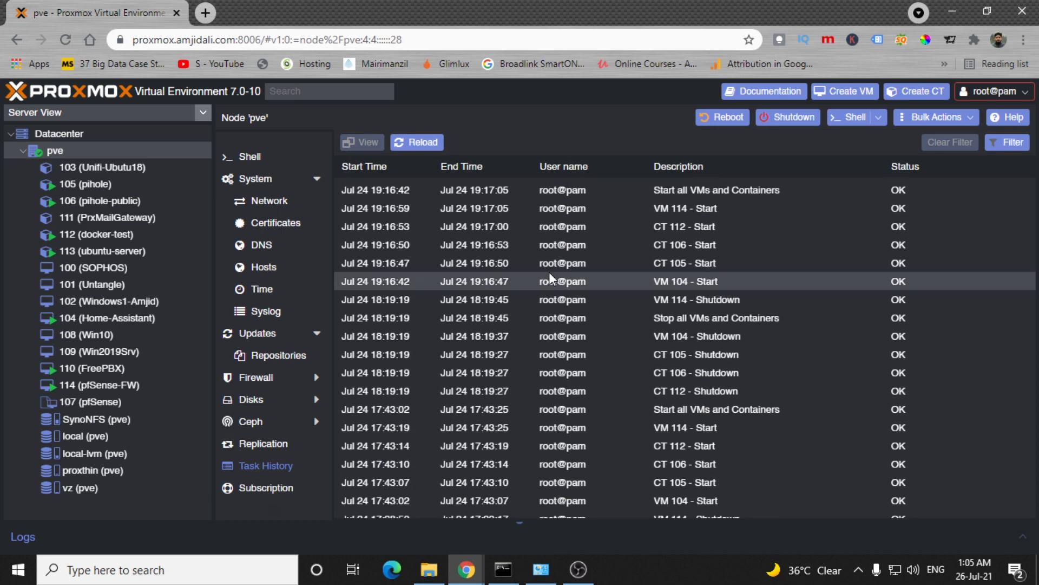
{"action": "scroll", "coordinate": [549, 277], "scroll_direction": "down", "scroll_amount": 20}
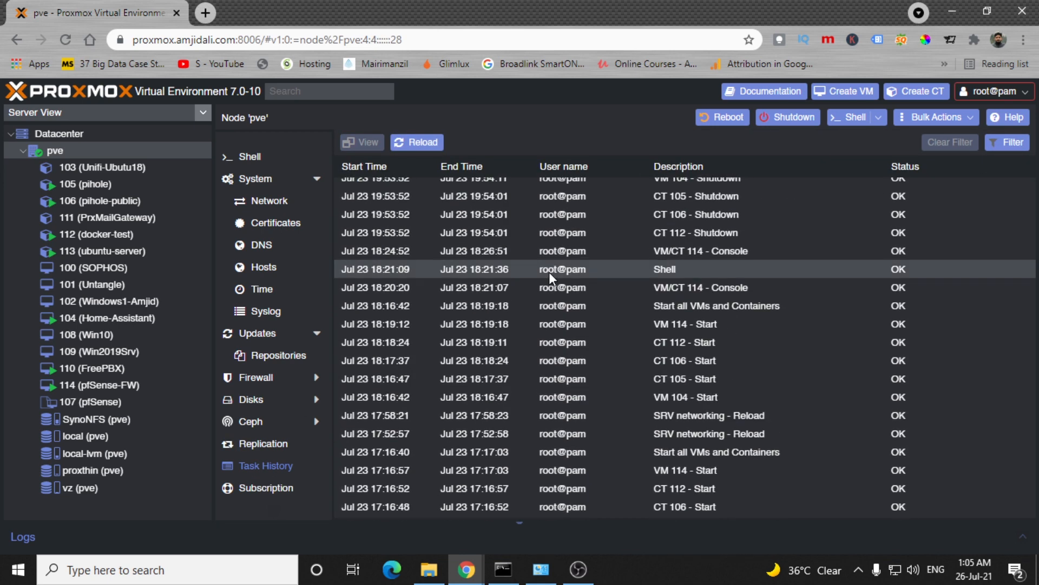
{"action": "scroll", "coordinate": [548, 271], "scroll_direction": "down", "scroll_amount": 10}
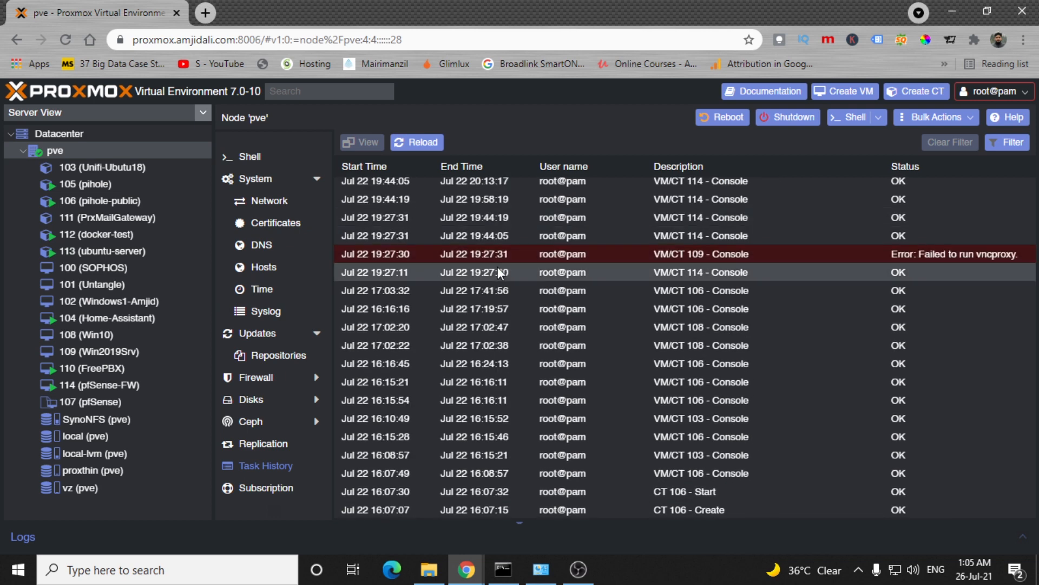
{"action": "scroll", "coordinate": [498, 266], "scroll_direction": "down", "scroll_amount": 10}
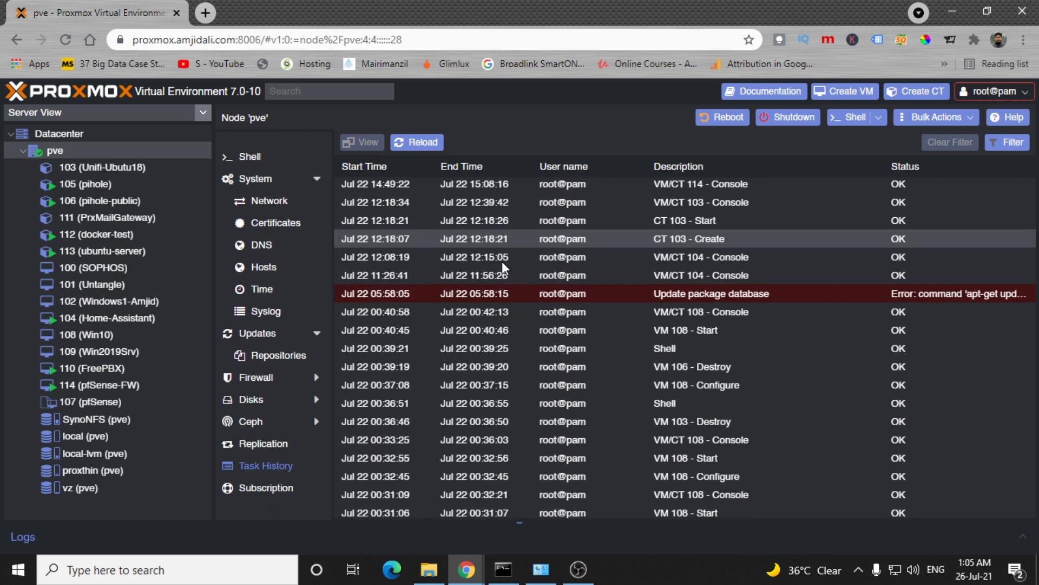
Open the pve node's subscription details and confirm removal of the subscription key
{"action": "left_click", "coordinate": [250, 490]}
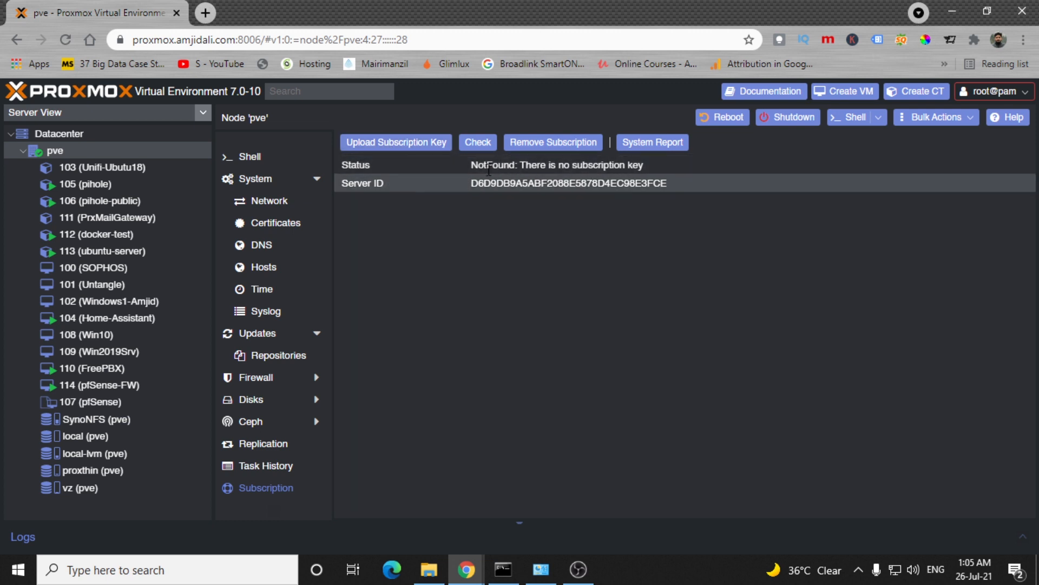
{"action": "left_click", "coordinate": [524, 143]}
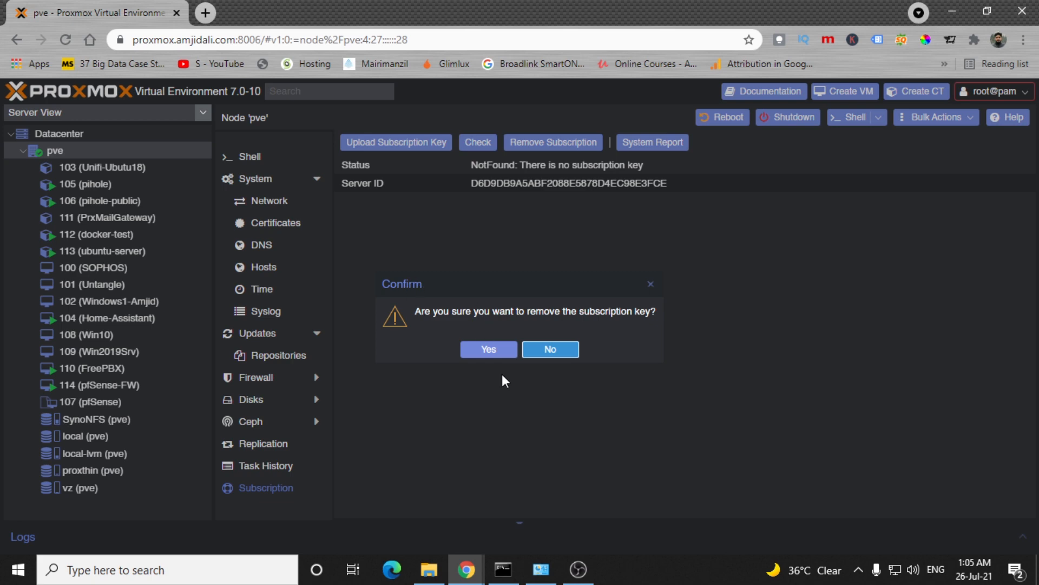
{"action": "left_click", "coordinate": [490, 348]}
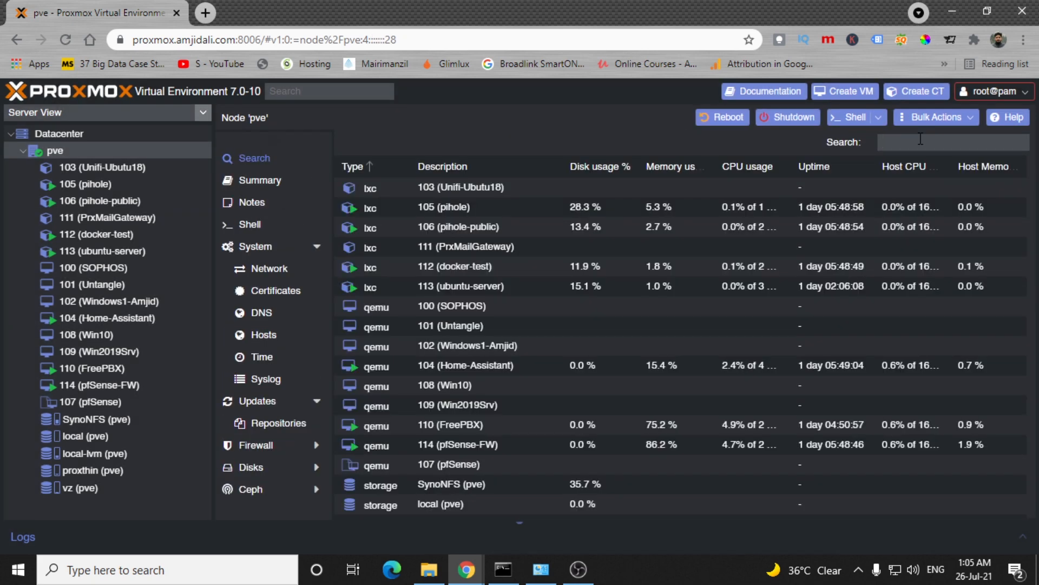
Search the pve node's resources for 2019 and select the matching Win2019Srv virtual machine
{"action": "left_click", "coordinate": [920, 139]}
{"action": "type", "text": "2019"}
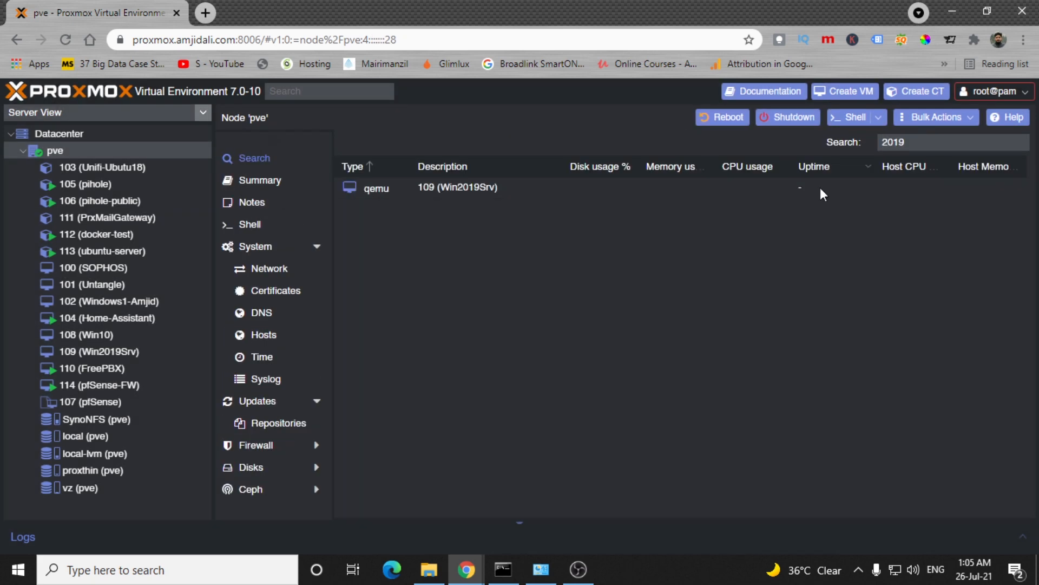
{"action": "left_click", "coordinate": [440, 190]}
{"action": "double_click", "coordinate": [947, 140]}
Collapse the pve node, select Datacenter, and view the resource tree in Folder View, Storage View and Pool View
{"action": "left_click", "coordinate": [23, 151]}
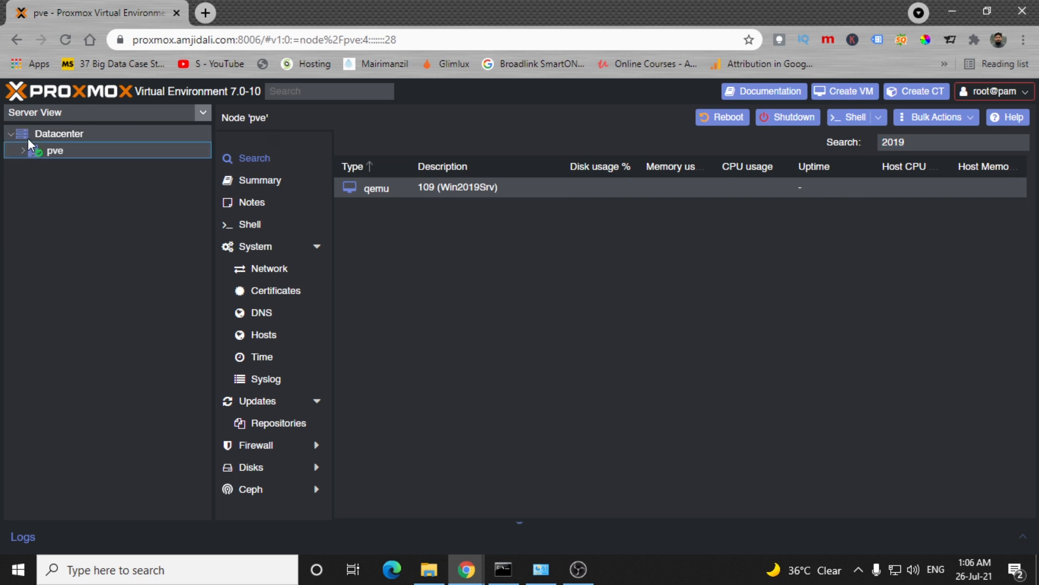
{"action": "left_click", "coordinate": [27, 138]}
{"action": "left_click", "coordinate": [65, 115]}
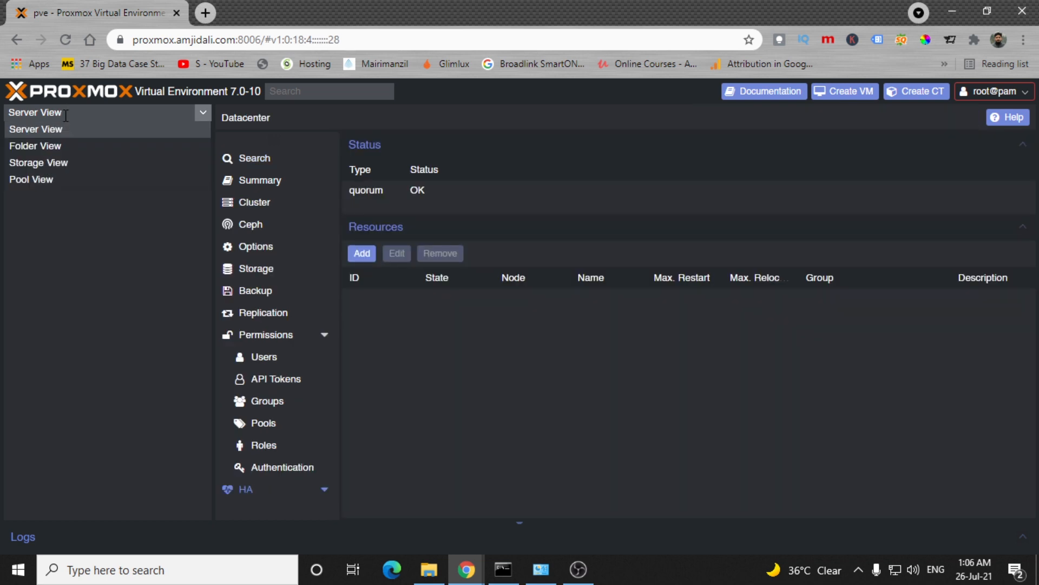
{"action": "left_click", "coordinate": [63, 128]}
{"action": "left_click", "coordinate": [65, 112]}
{"action": "left_click", "coordinate": [65, 147]}
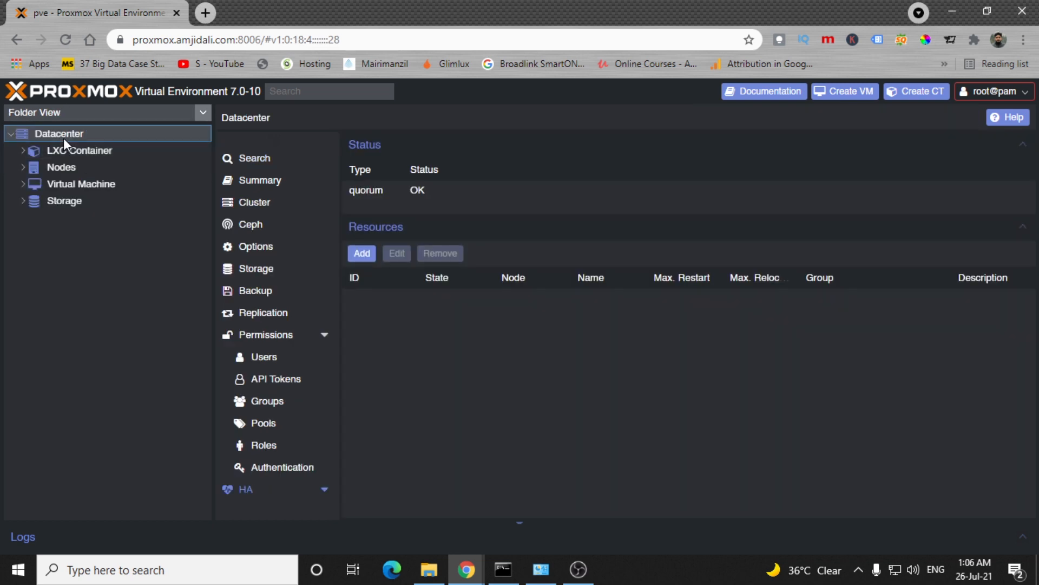
{"action": "left_click", "coordinate": [63, 113]}
{"action": "left_click", "coordinate": [63, 162]}
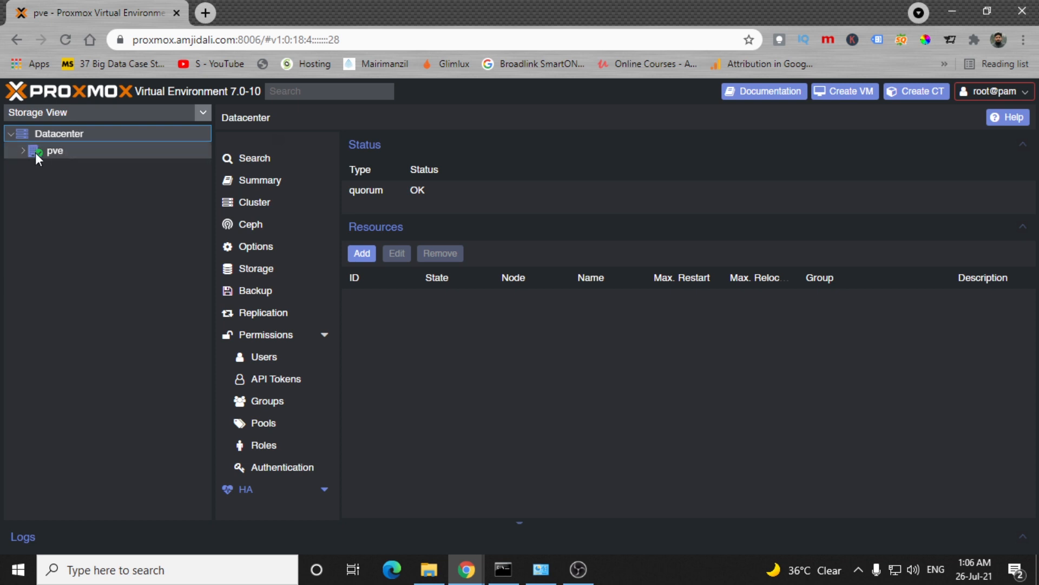
{"action": "left_click", "coordinate": [78, 112]}
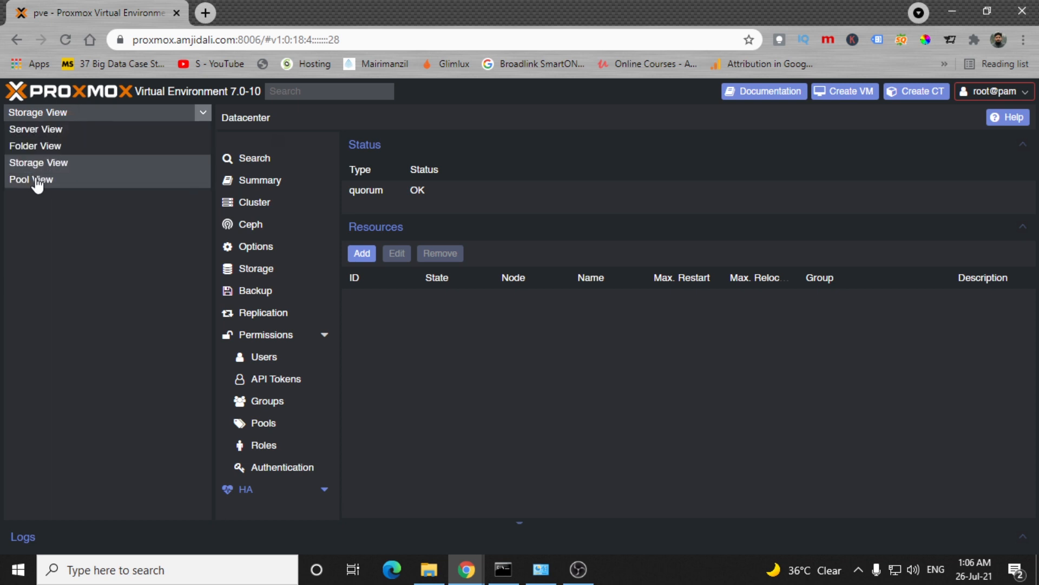
{"action": "left_click", "coordinate": [40, 181]}
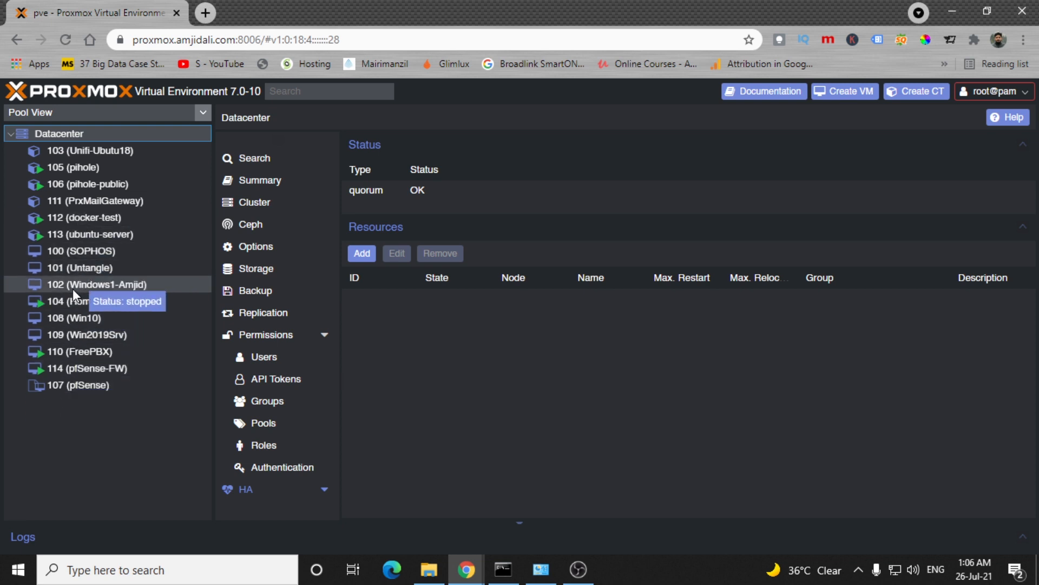
Look through the summaries of guests in Pool View, including pihole-public, SOPHOS, Untangle, pfSense-FW, FreePBX, pihole and PrxMailGateway
{"action": "left_click", "coordinate": [100, 184]}
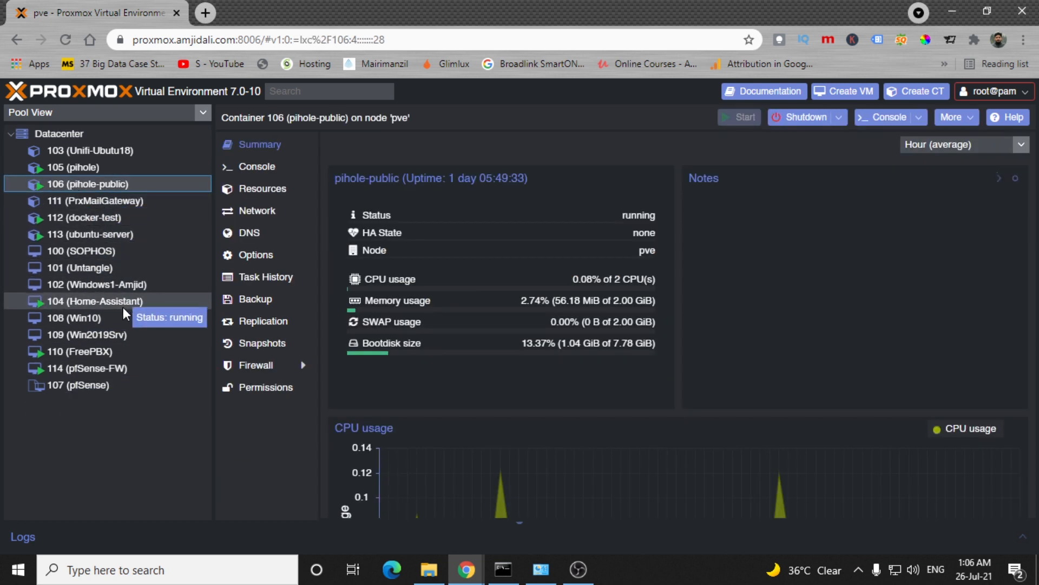
{"action": "left_click", "coordinate": [103, 253]}
{"action": "left_click", "coordinate": [96, 268]}
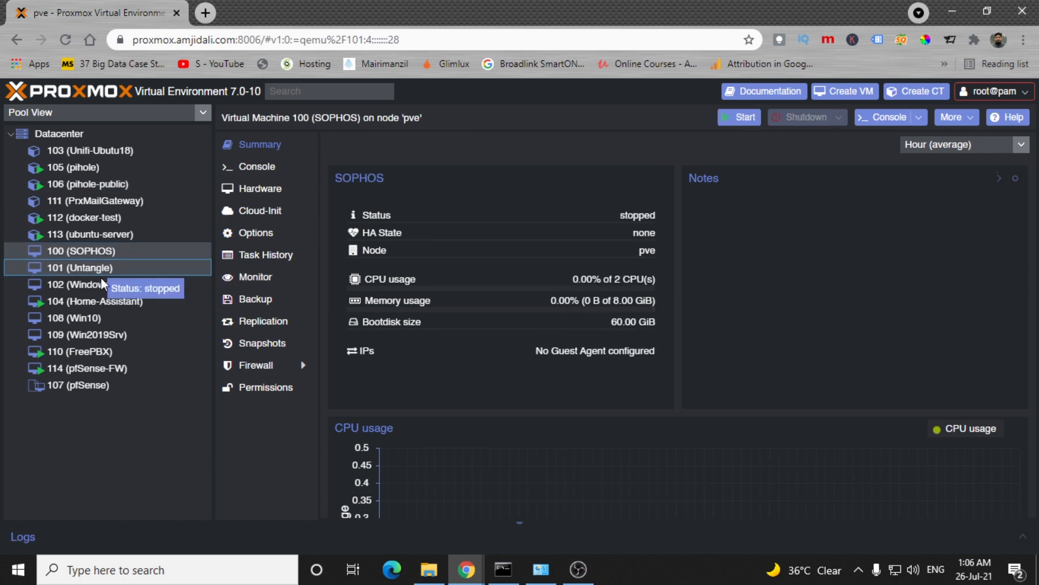
{"action": "left_click", "coordinate": [99, 369]}
{"action": "left_click", "coordinate": [95, 352]}
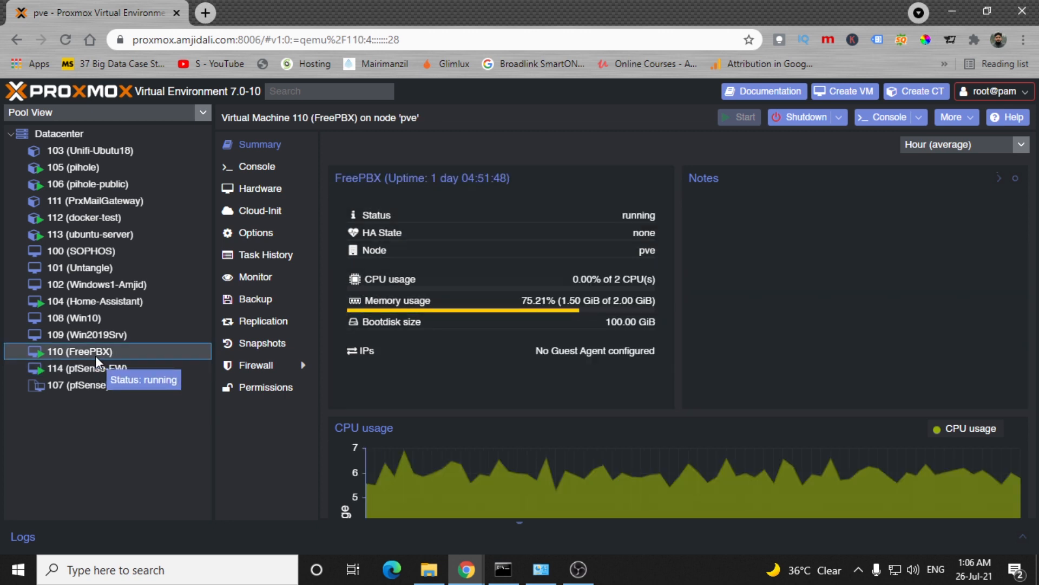
{"action": "left_click", "coordinate": [67, 185]}
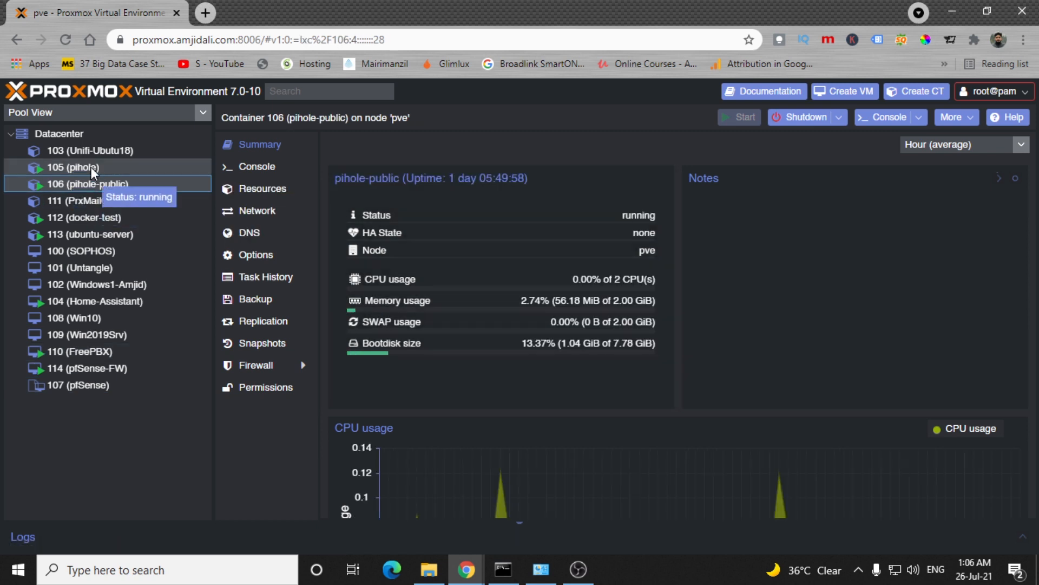
{"action": "left_click", "coordinate": [86, 168]}
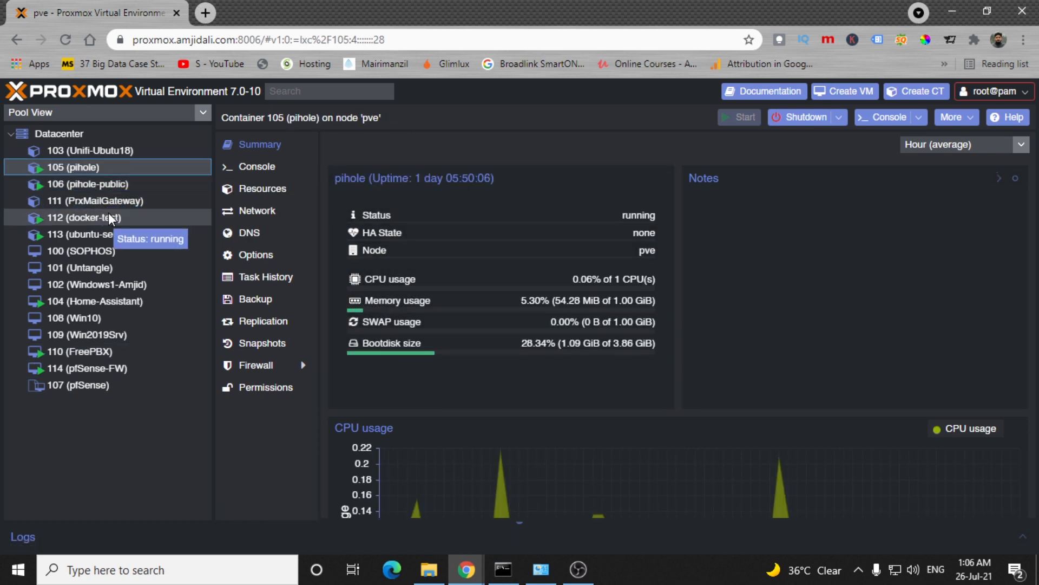
{"action": "left_click", "coordinate": [113, 200]}
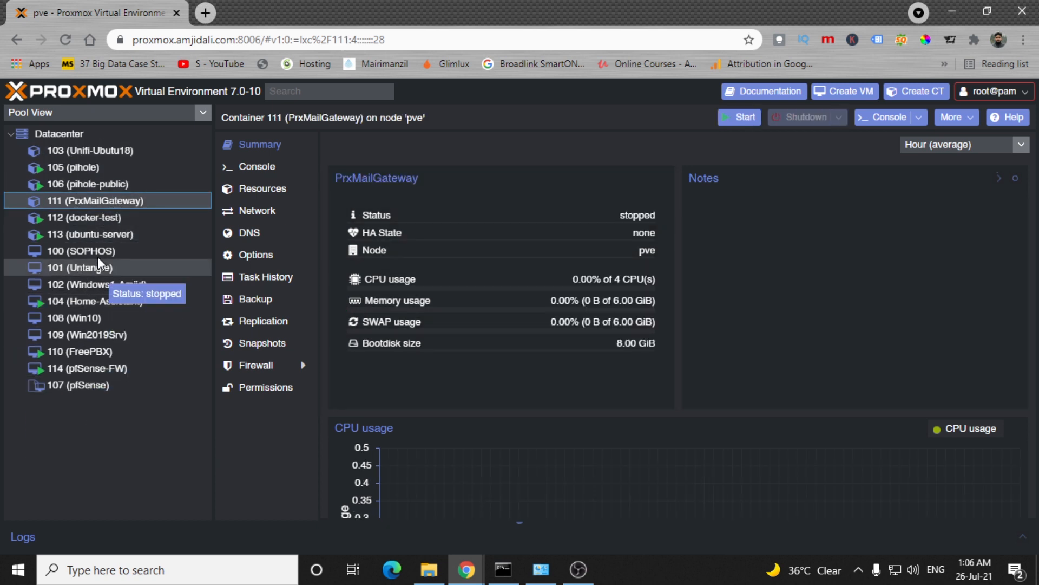
Switch the resource tree back to Server View and expand the pve node
{"action": "left_click", "coordinate": [11, 135]}
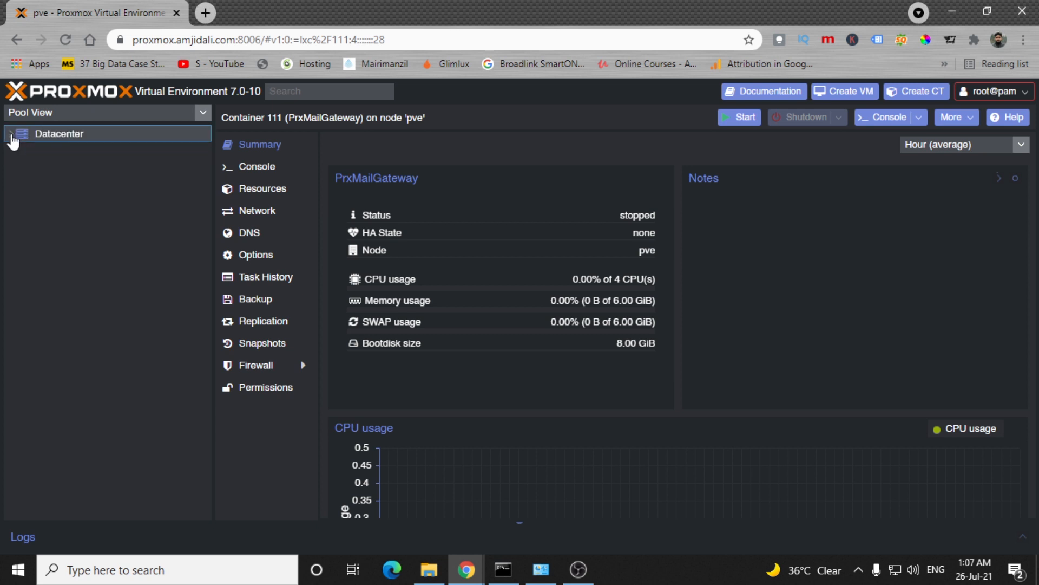
{"action": "left_click", "coordinate": [11, 134]}
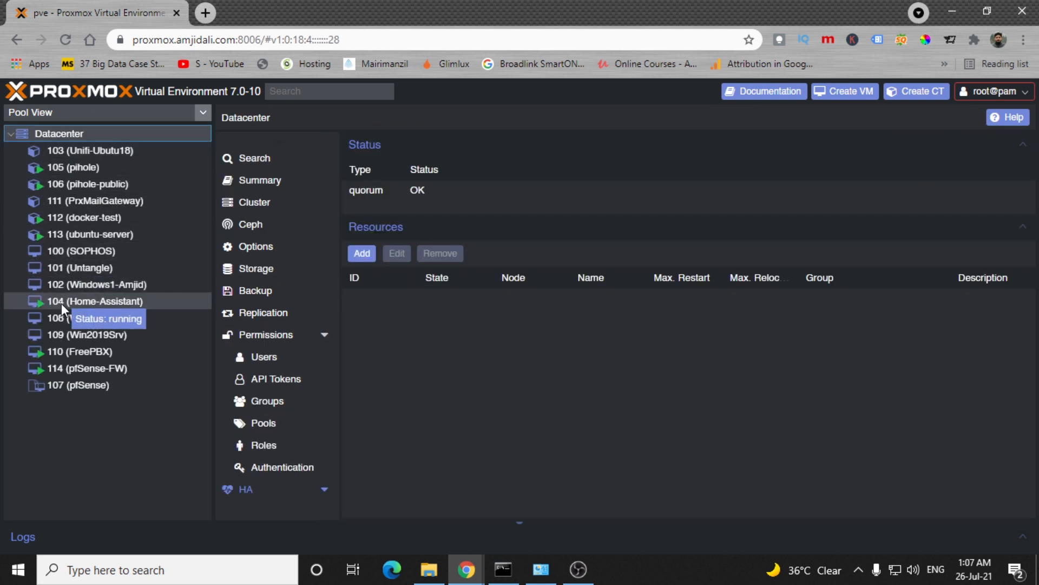
{"action": "left_click", "coordinate": [44, 112]}
{"action": "left_click", "coordinate": [44, 129]}
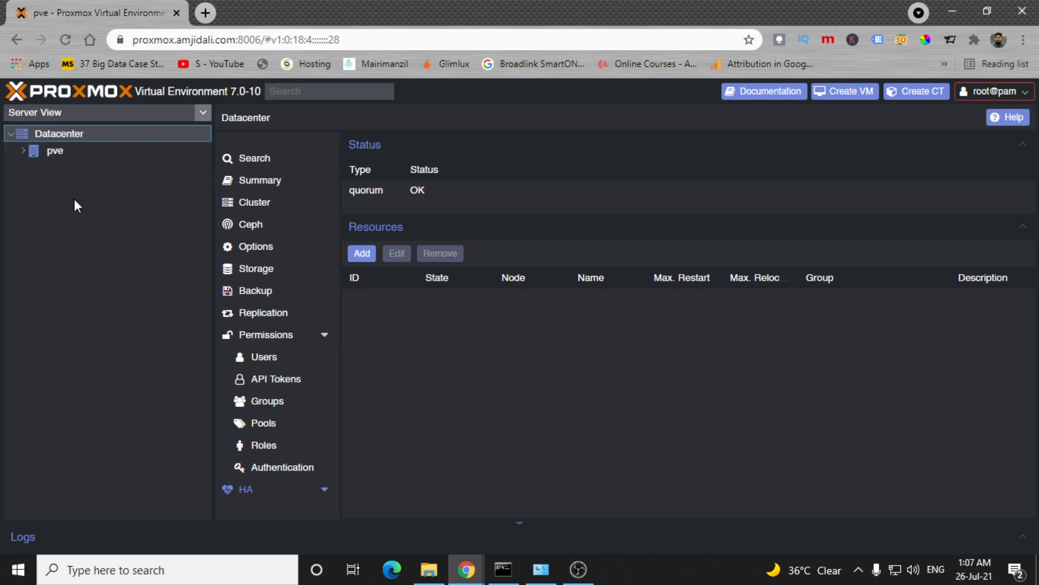
{"action": "left_click", "coordinate": [31, 152]}
{"action": "left_click", "coordinate": [27, 152]}
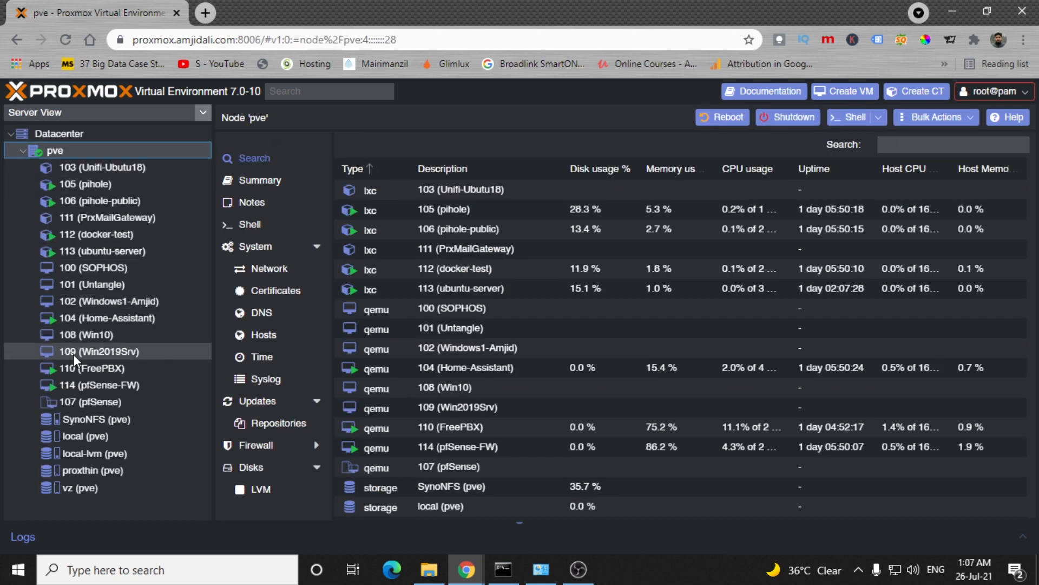
View the SynoNFS storage's summary, container volumes, VM disks, ISO images and container templates
{"action": "left_click", "coordinate": [89, 419]}
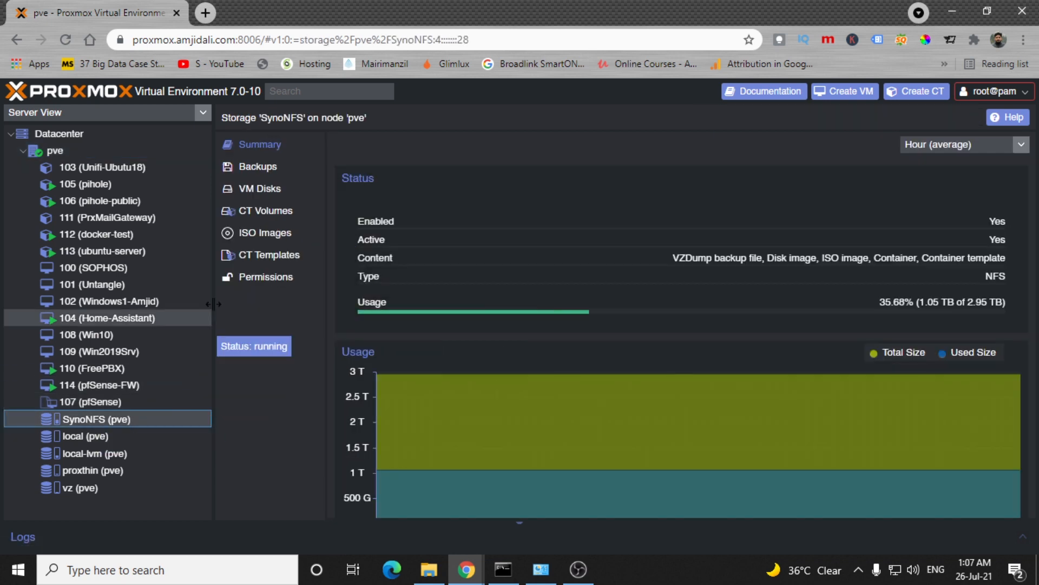
{"action": "left_click", "coordinate": [264, 215]}
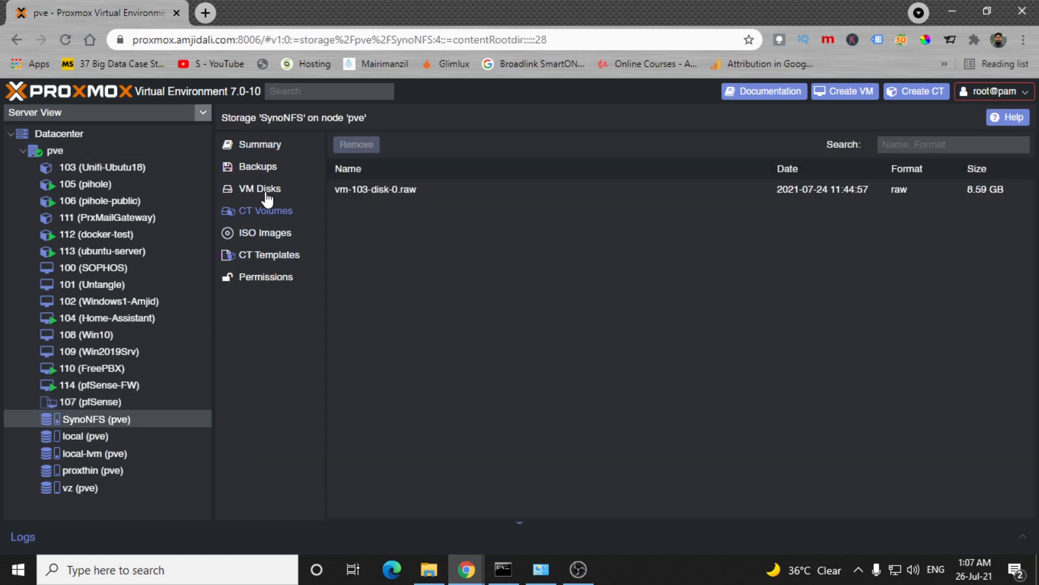
{"action": "left_click", "coordinate": [261, 190]}
{"action": "left_click", "coordinate": [255, 236]}
{"action": "left_click", "coordinate": [255, 247]}
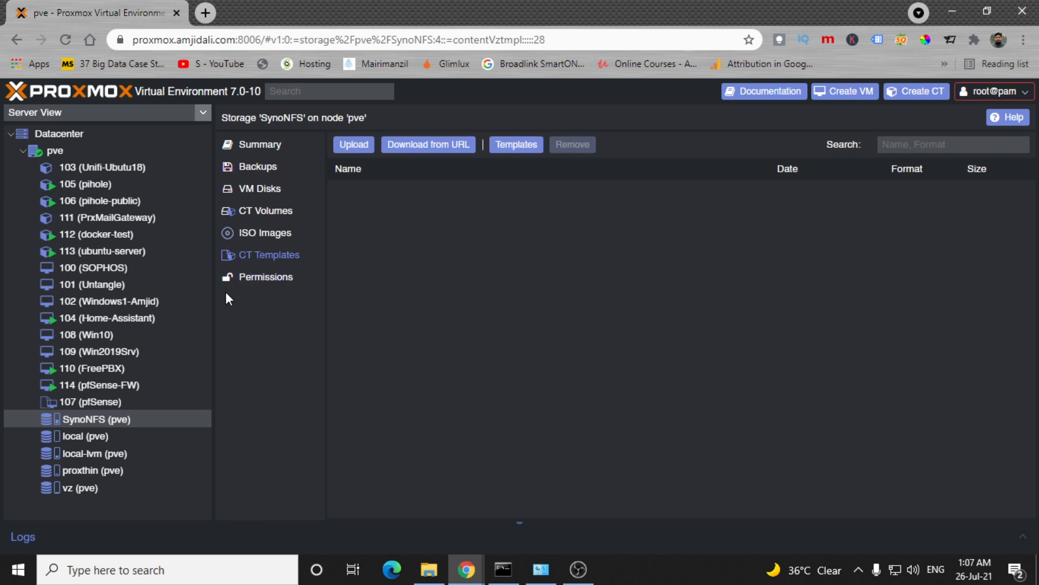
View the local-lvm storage's summary and container volumes, and check the vz and proxthin storages
{"action": "left_click", "coordinate": [105, 455]}
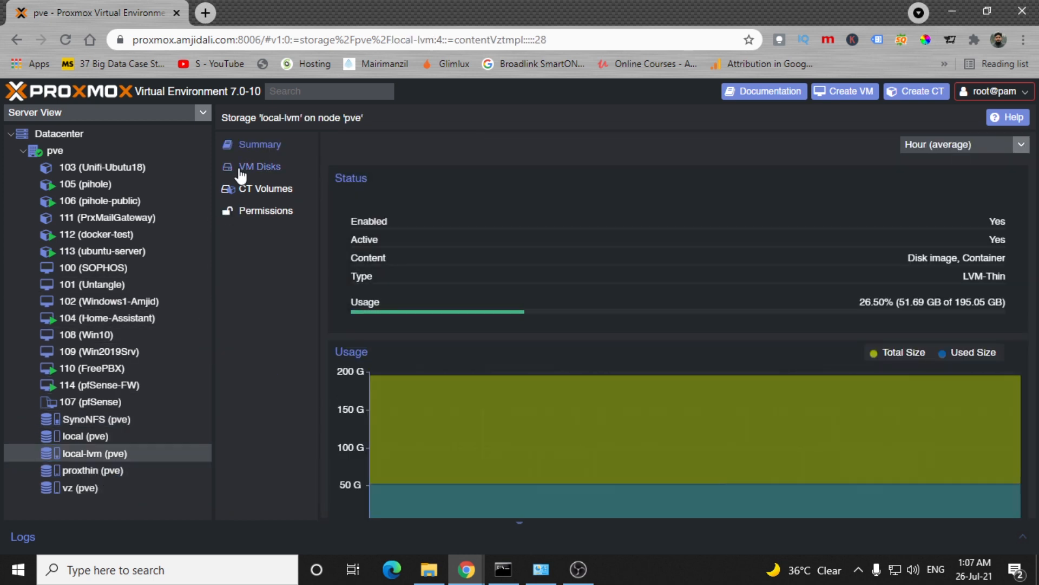
{"action": "left_click", "coordinate": [254, 189]}
{"action": "left_click", "coordinate": [108, 486]}
{"action": "left_click", "coordinate": [109, 473]}
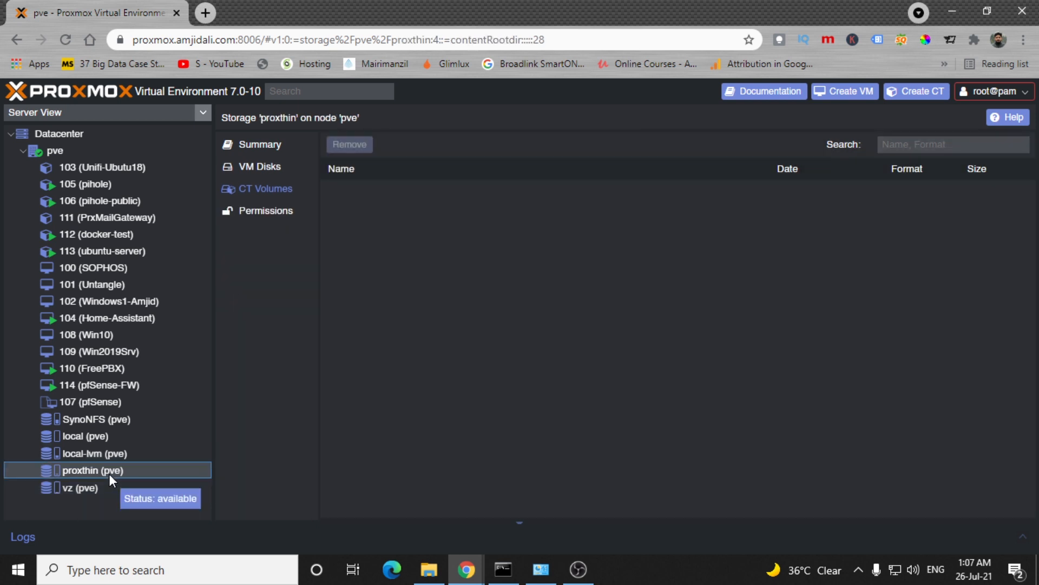